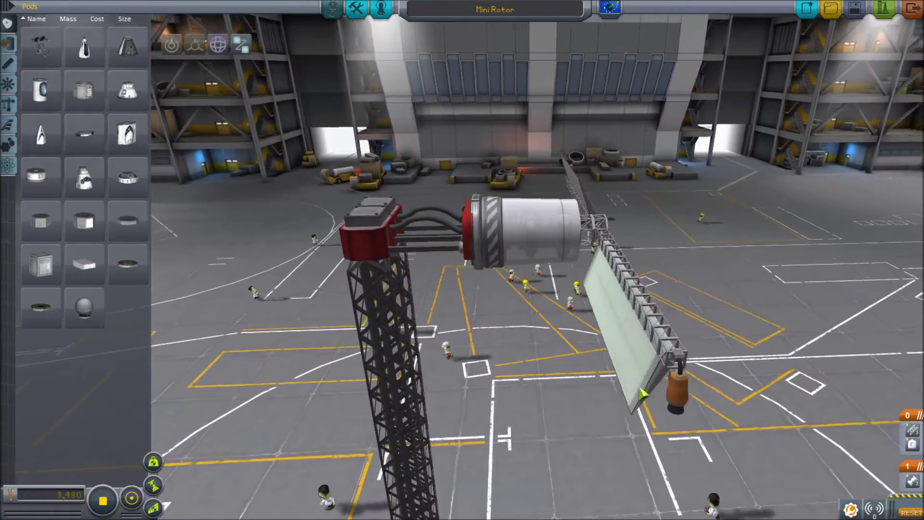
- Drop the engine part onto the Mini Rotor's hub and orbit to check its placement
drag(643, 393, 644, 395)
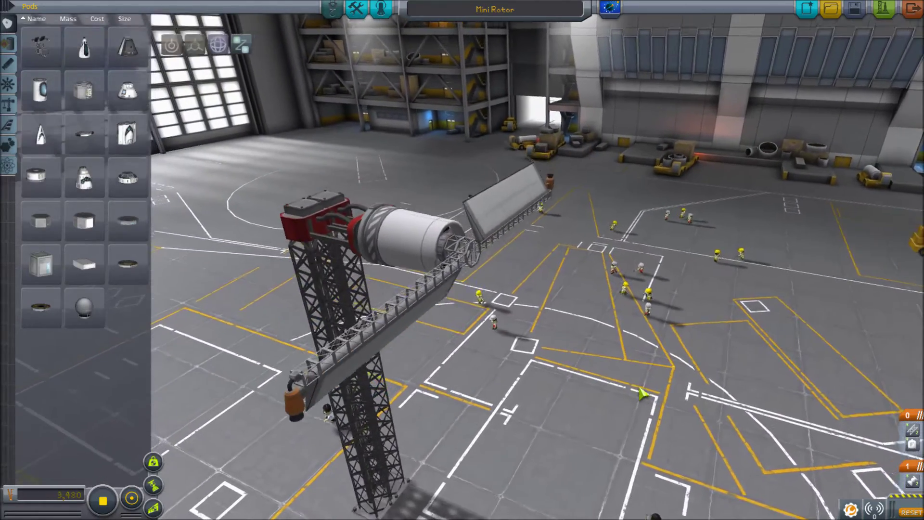
drag(643, 393, 644, 394)
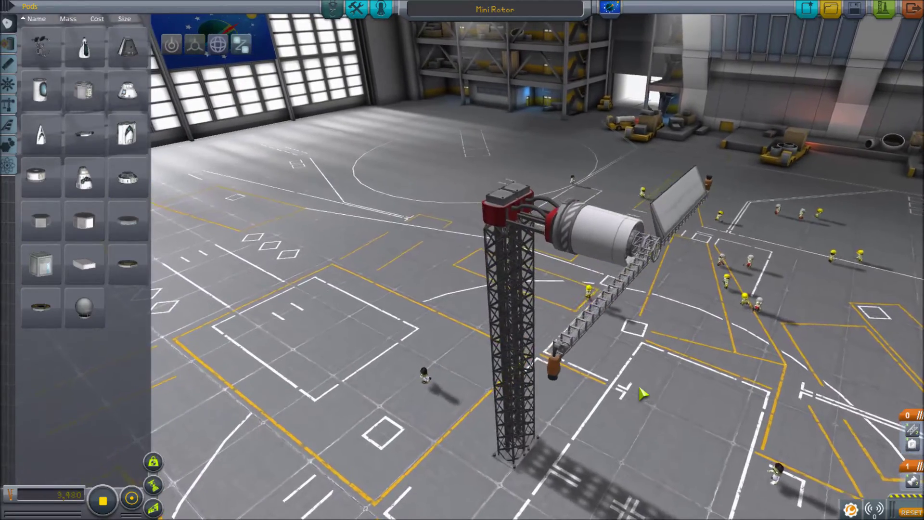
scroll(642, 394, up, 3)
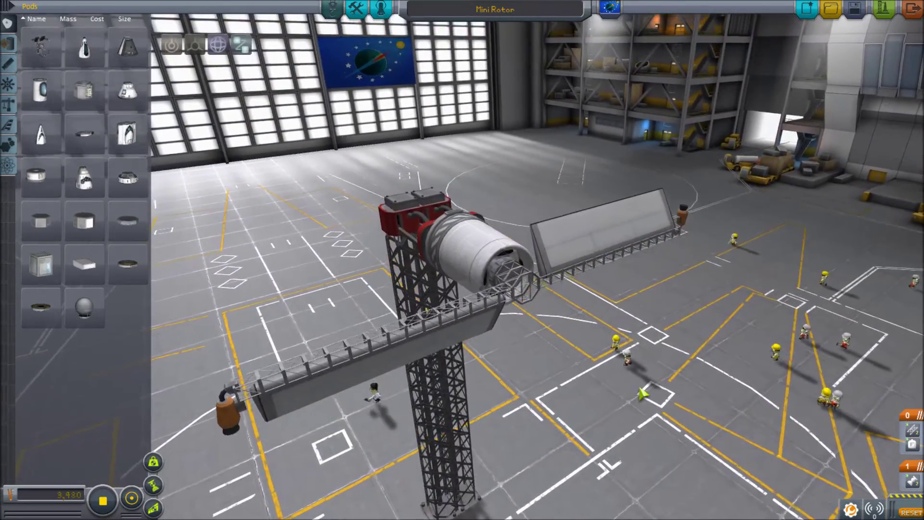
scroll(643, 394, up, 3)
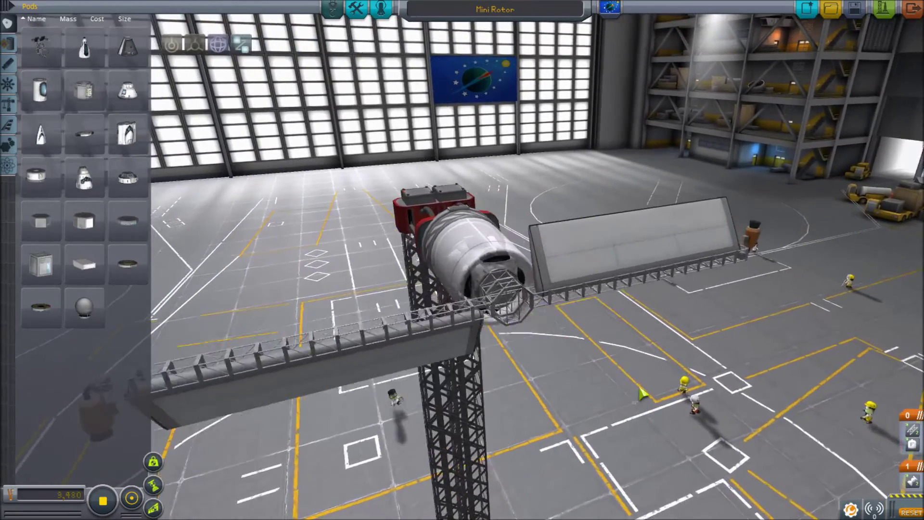
scroll(644, 393, up, 5)
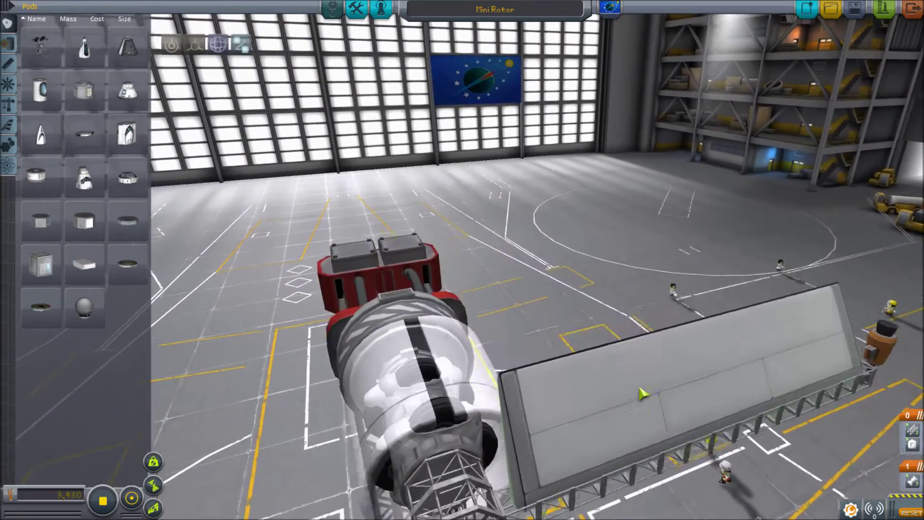
scroll(643, 394, down, 4)
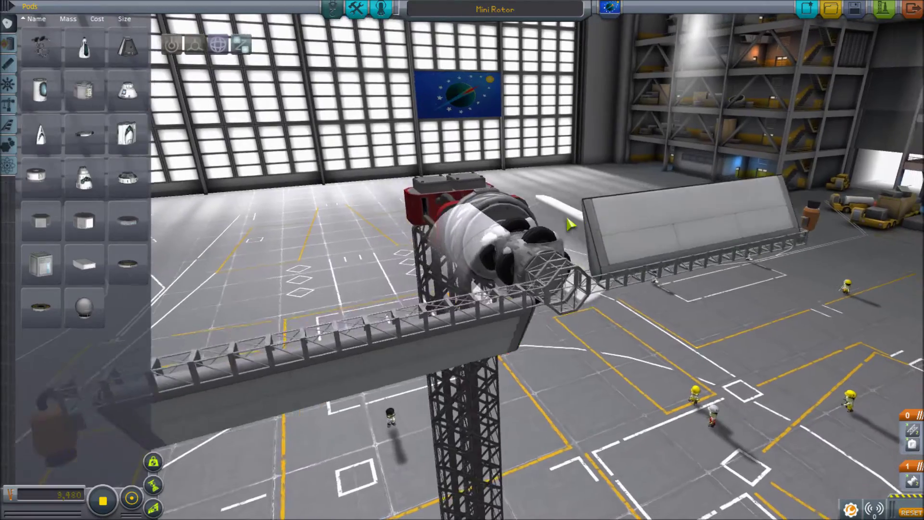
scroll(569, 225, down, 4)
mouse_move(570, 225)
mouse_down()
mouse_move(595, 384)
mouse_move(679, 290)
mouse_up()
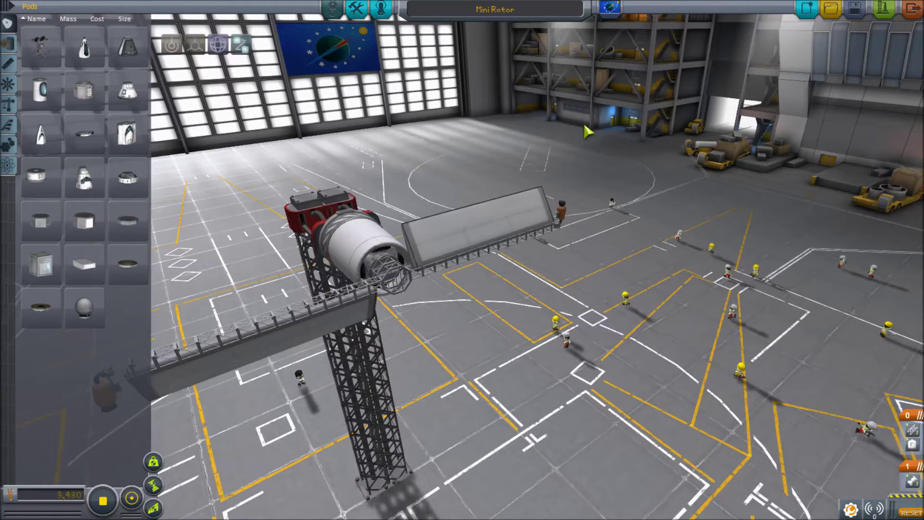
scroll(588, 132, down, 3)
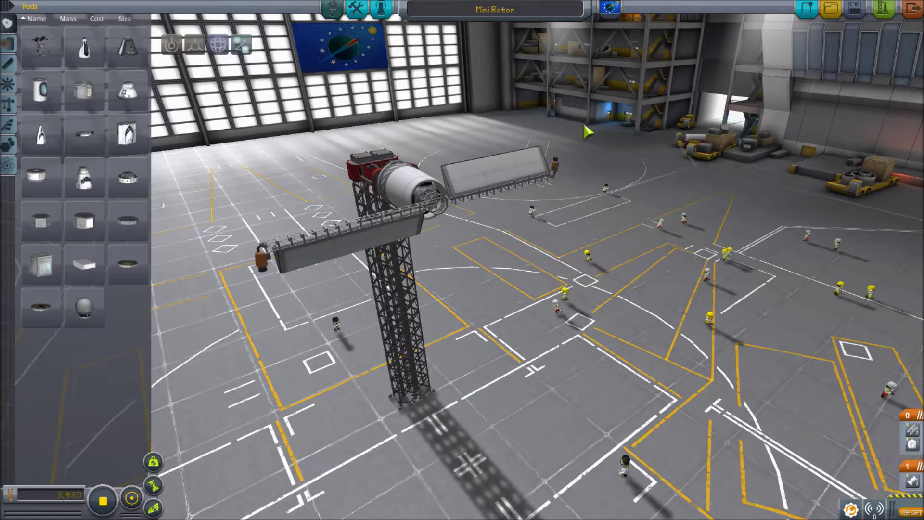
drag(587, 131, 587, 132)
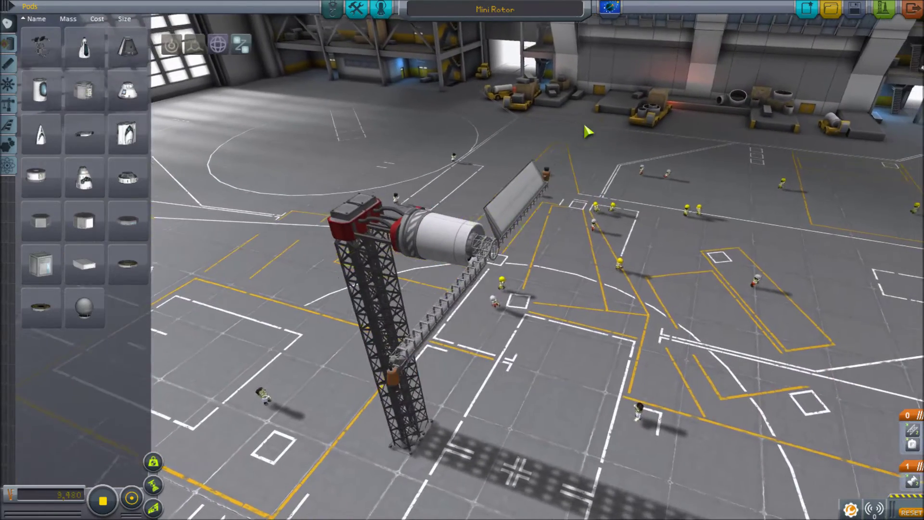
scroll(587, 132, up, 4)
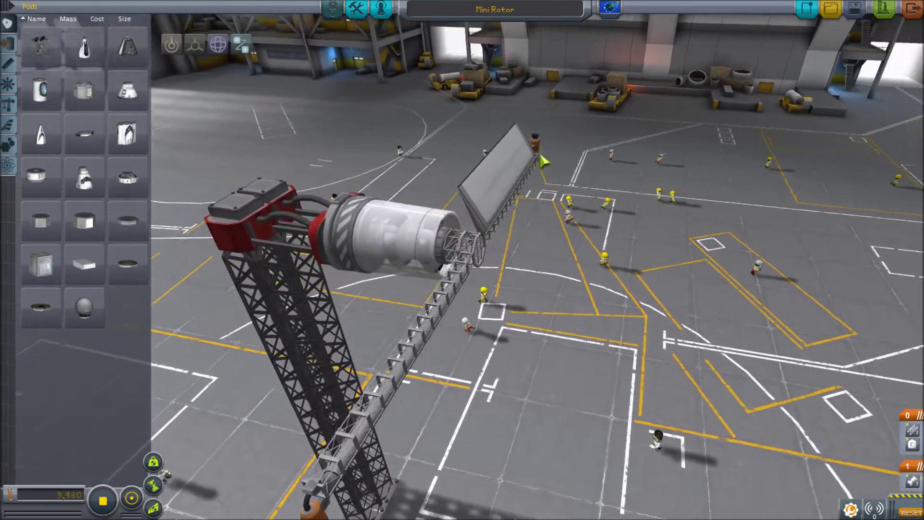
drag(543, 162, 544, 162)
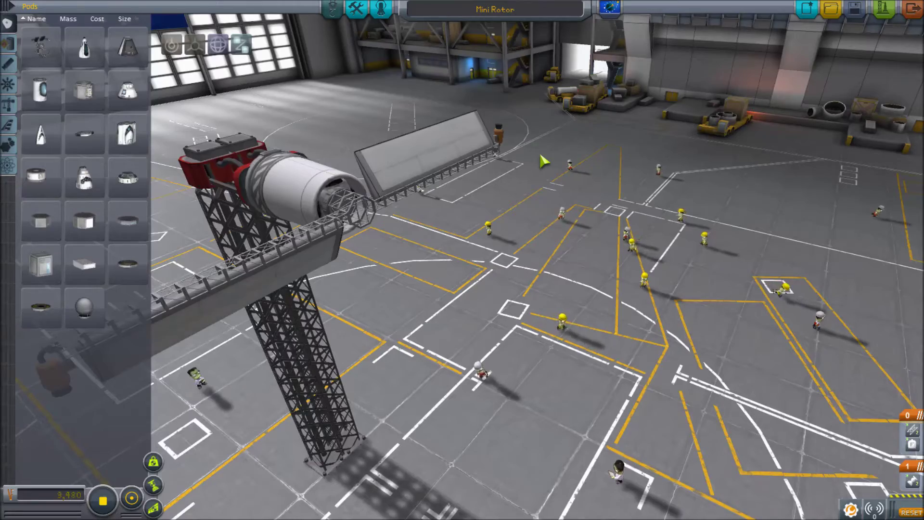
drag(544, 162, 544, 162)
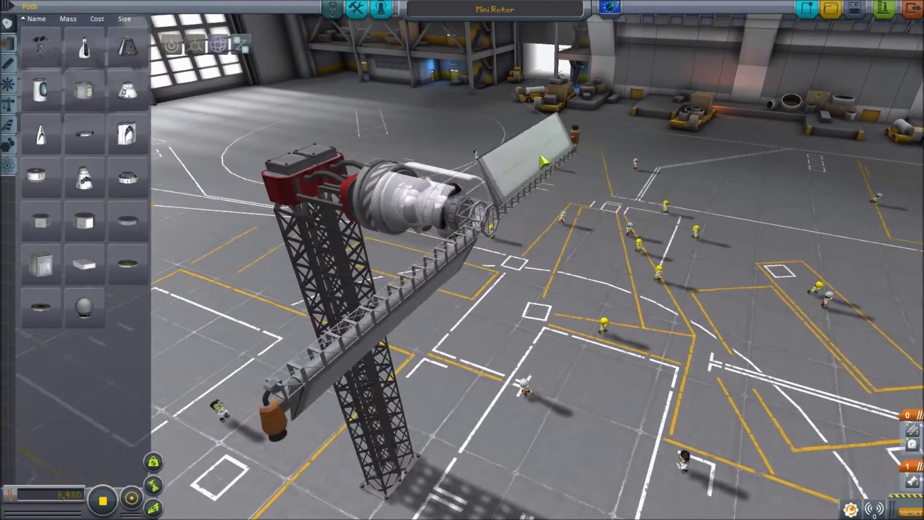
mouse_move(543, 162)
mouse_down()
mouse_move(668, 452)
mouse_move(567, 217)
mouse_up()
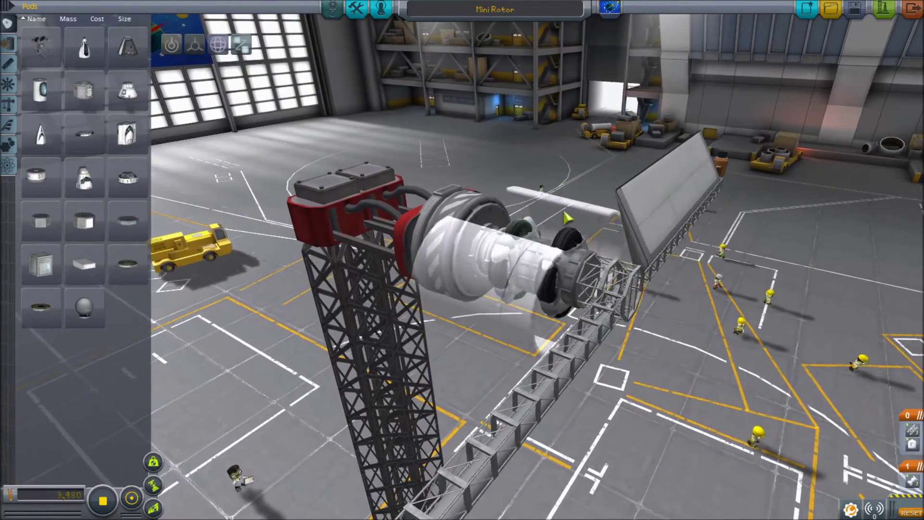
click(568, 217)
drag(858, 257, 880, 350)
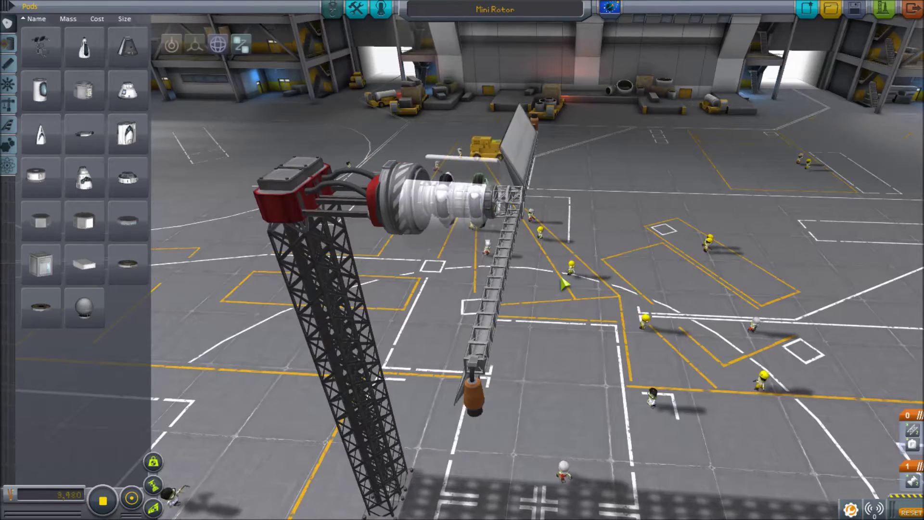
drag(573, 323, 436, 282)
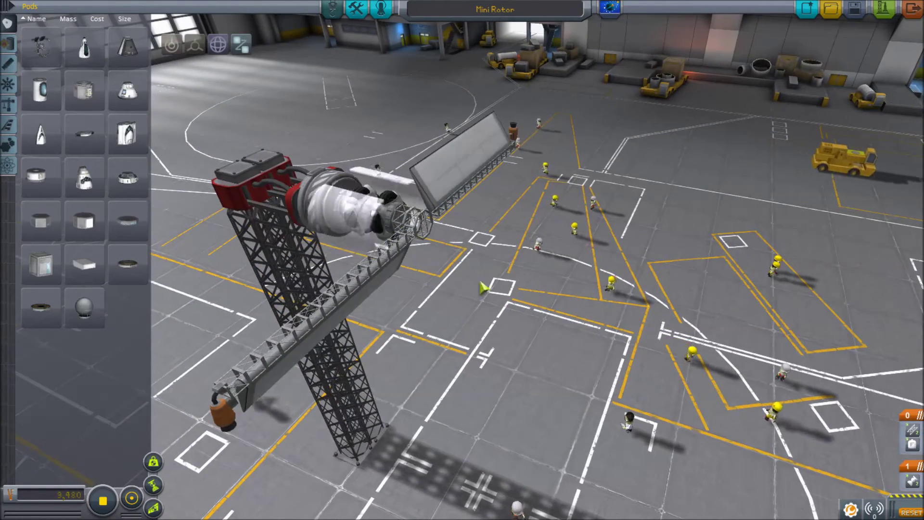
drag(793, 349, 397, 231)
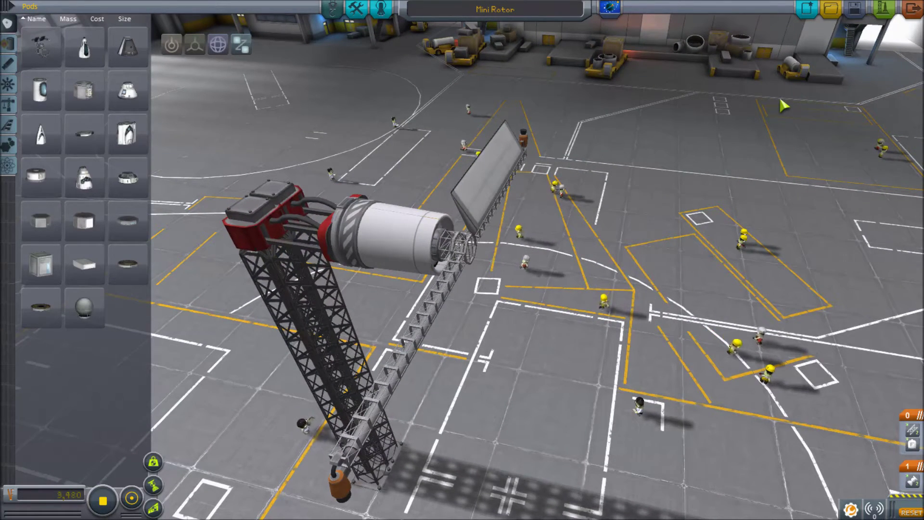
mouse_move(783, 106)
mouse_down()
mouse_move(676, 246)
mouse_move(439, 352)
mouse_up()
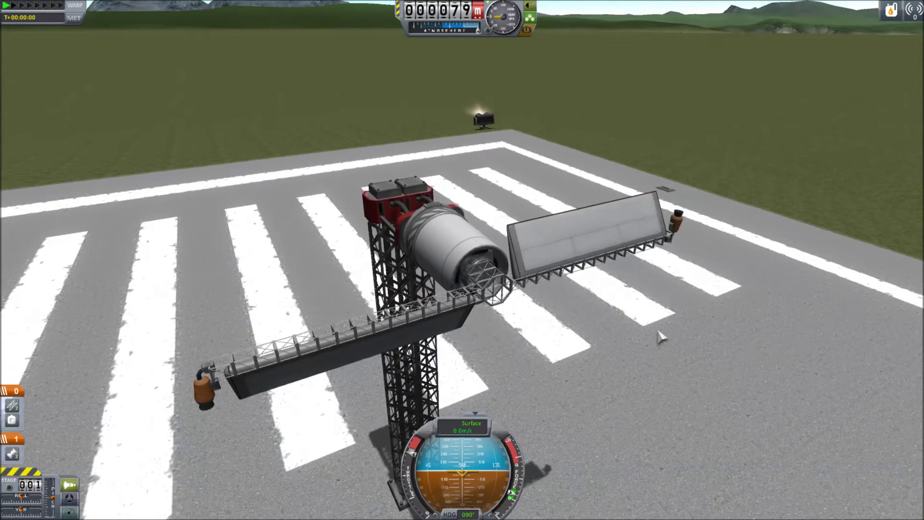
- Stage with Space to spin up the Mini Rotor's arm on the runway
key(space)
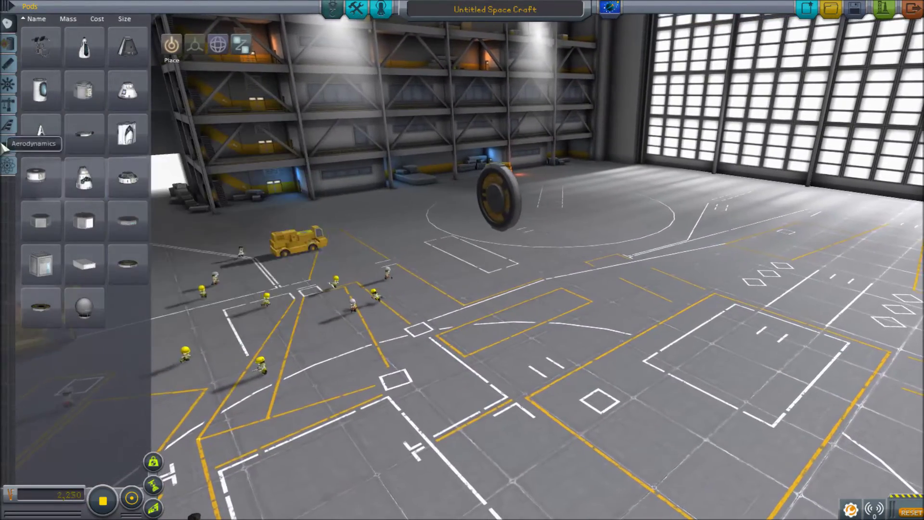
- Attach the AE-FF1 Airstream Protective Shell base to the wheel part, then build and redo its shell
click(9, 143)
mouse_move(84, 90)
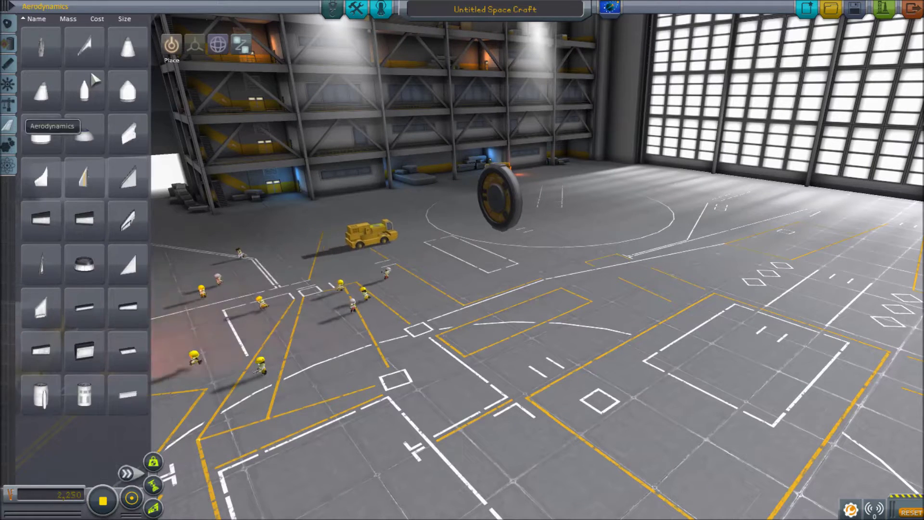
click(126, 92)
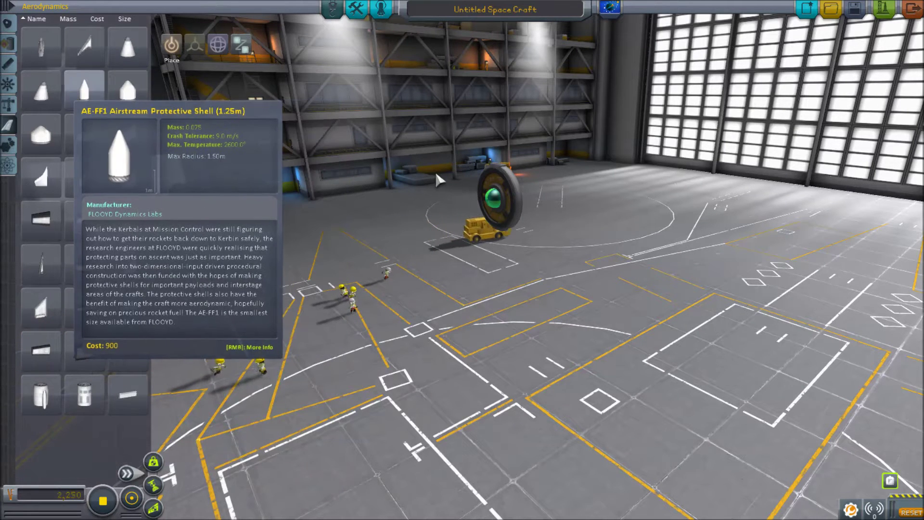
click(453, 181)
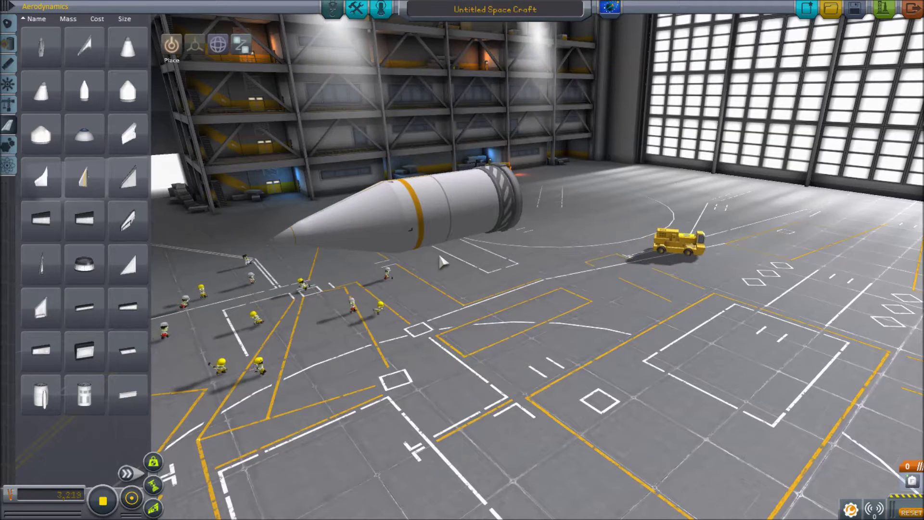
click(483, 227)
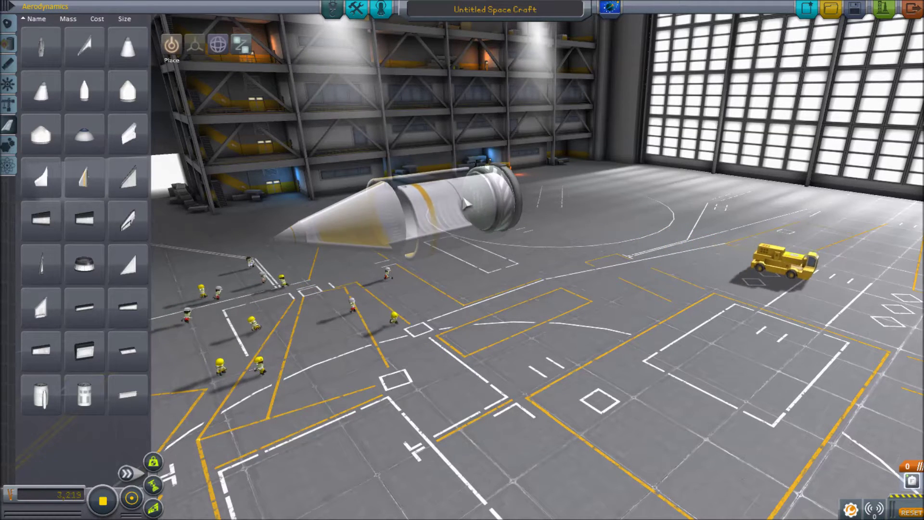
click(498, 208)
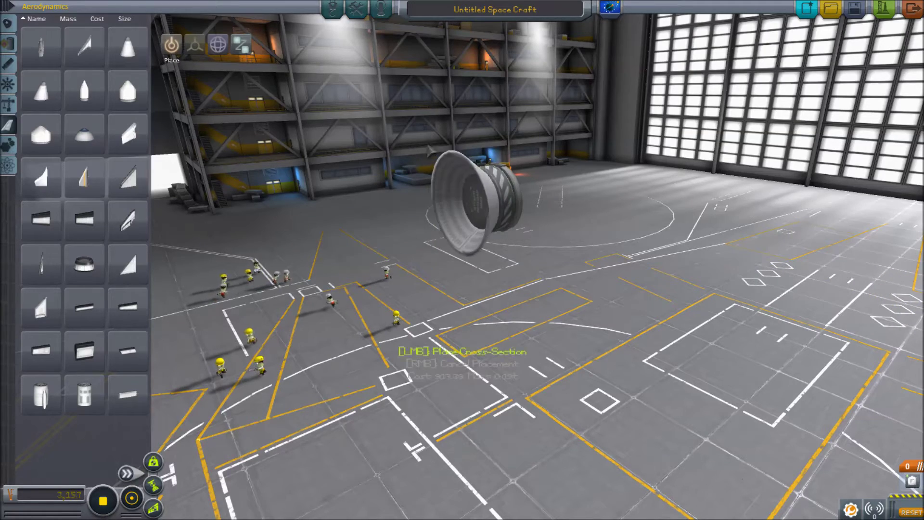
right_click(463, 346)
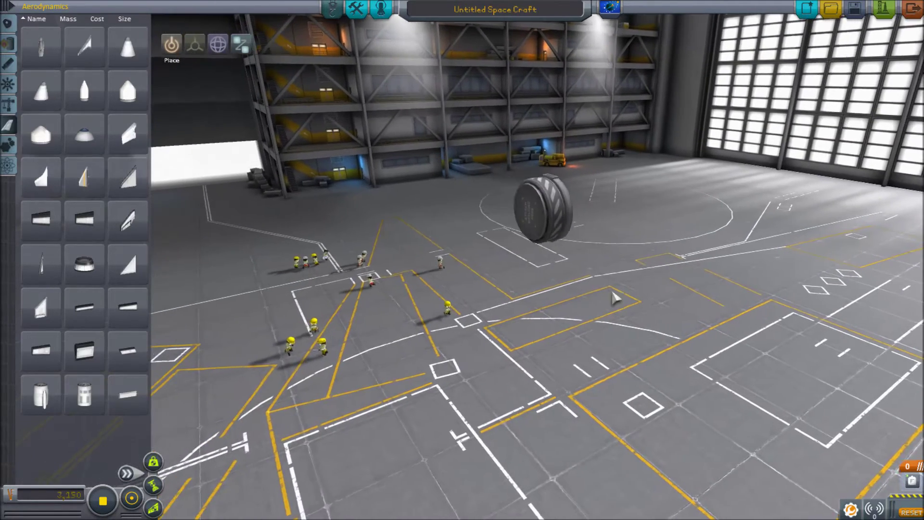
right_click(614, 298)
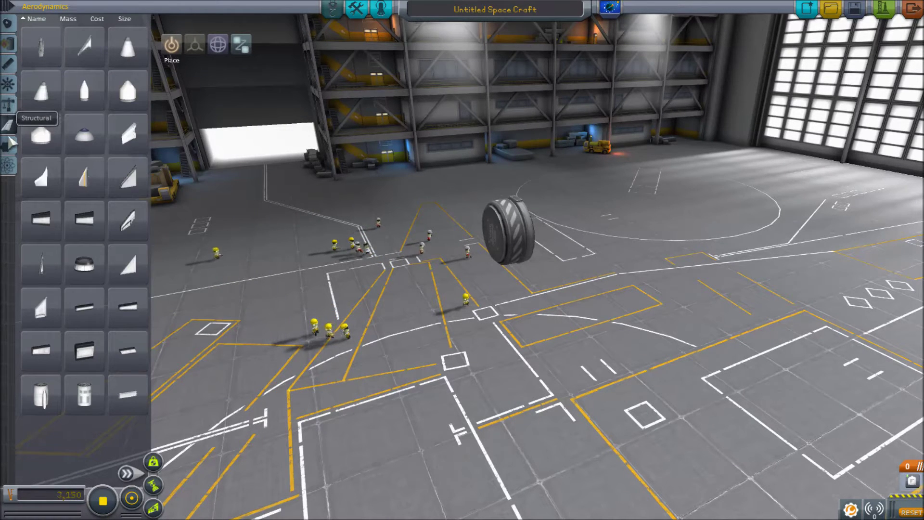
- Pick up a heat shield from the Utility parts and discard it
click(13, 145)
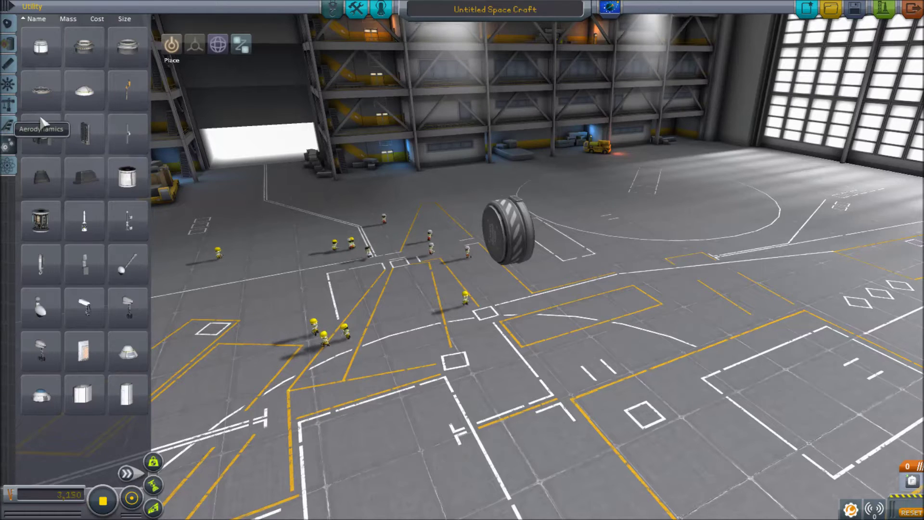
click(12, 127)
click(138, 97)
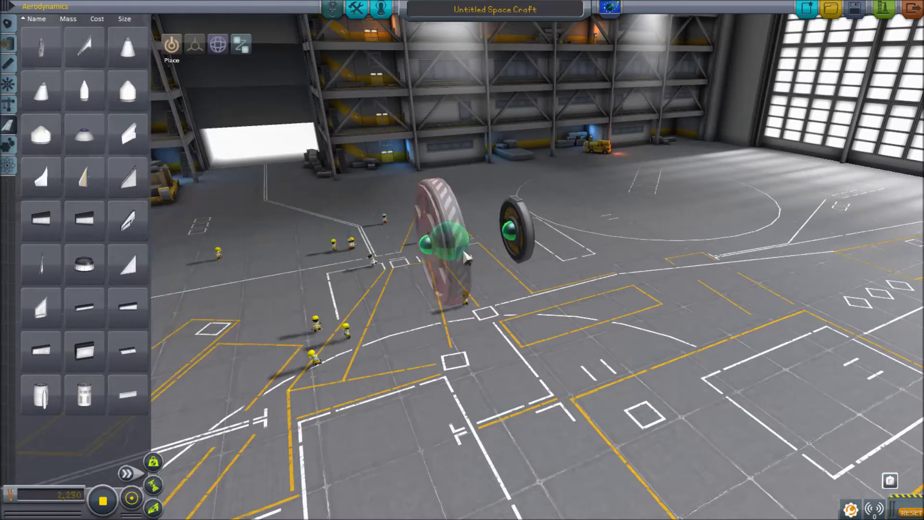
click(126, 134)
click(126, 176)
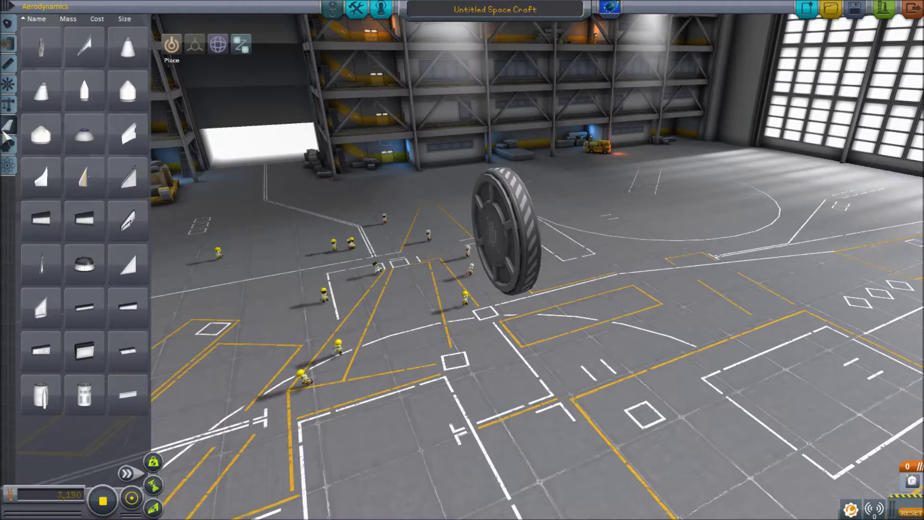
- Attach the Rockomax decoupler to the wheel and mount an engine behind it
click(9, 107)
mouse_move(40, 306)
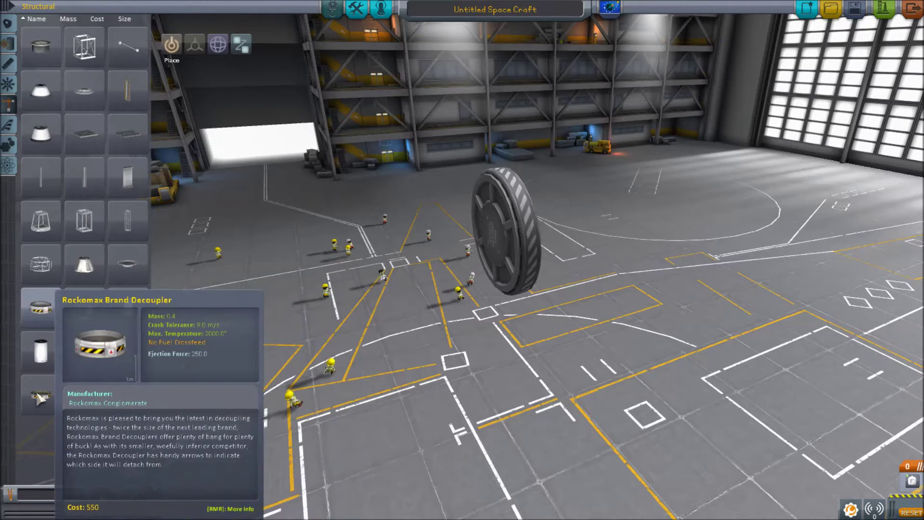
click(39, 395)
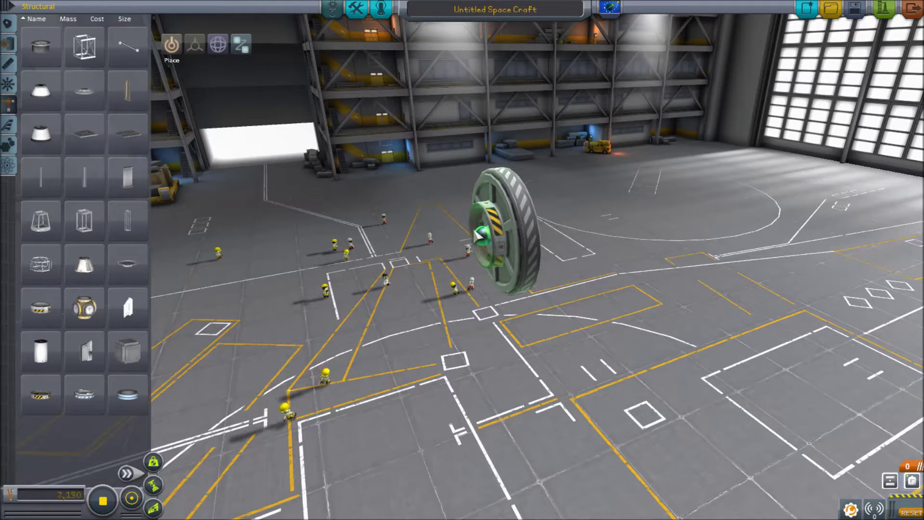
click(480, 235)
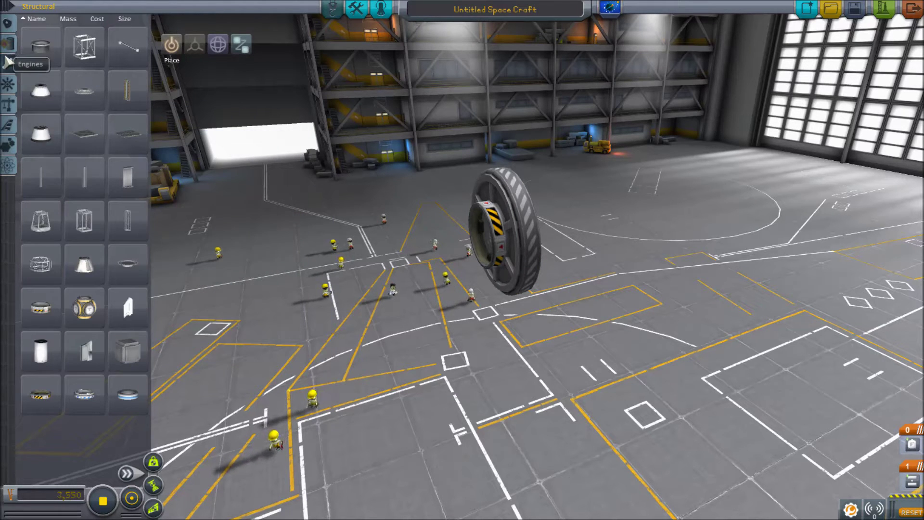
click(8, 63)
click(83, 220)
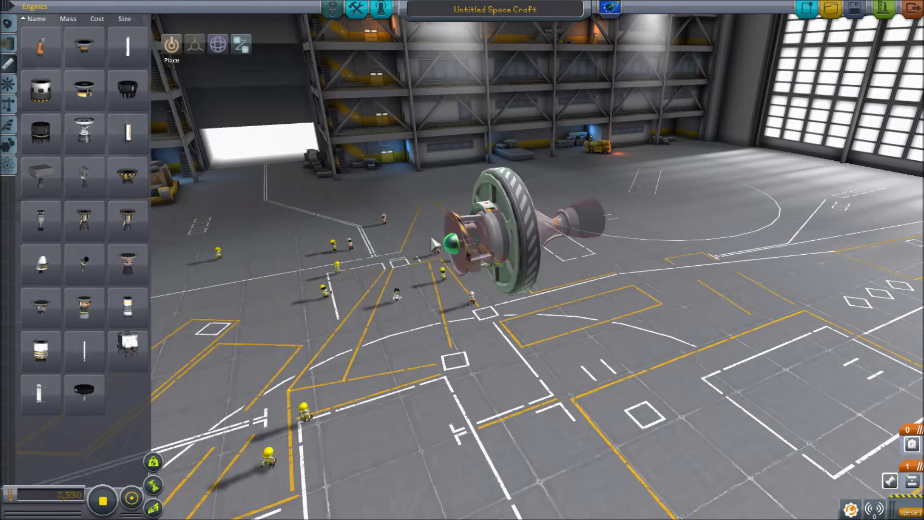
click(413, 249)
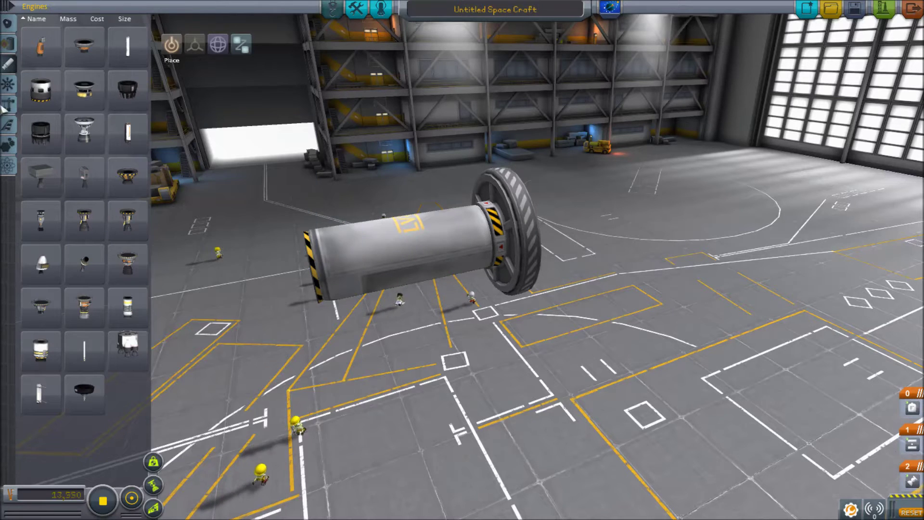
click(8, 45)
mouse_move(40, 264)
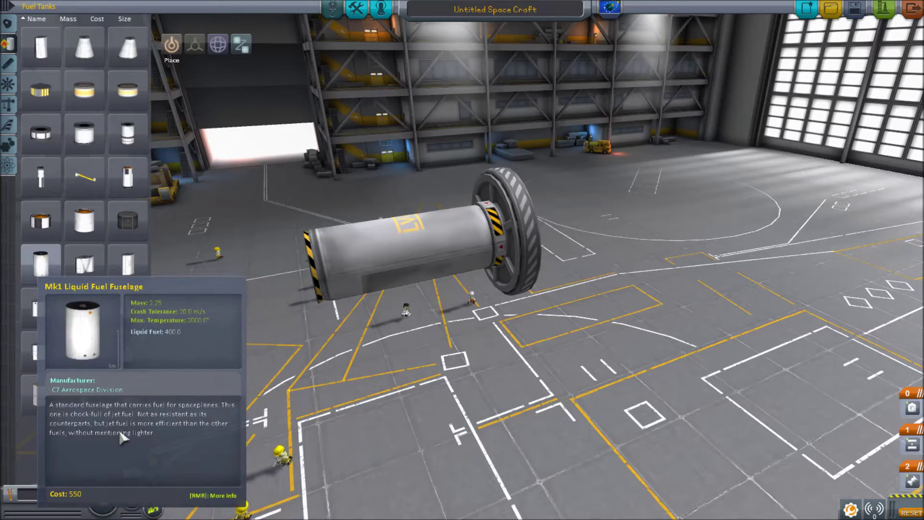
click(132, 473)
mouse_move(84, 263)
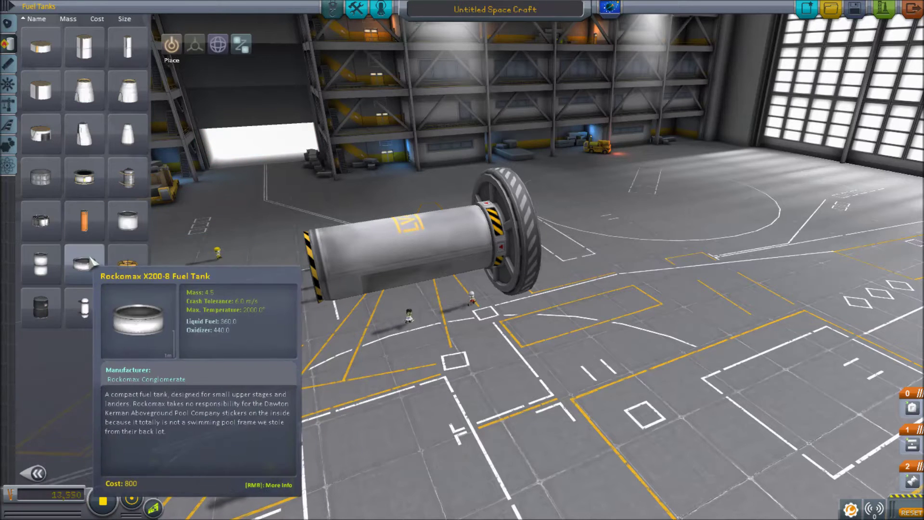
- Attach the wide ribbed base to the engine's front and close a fairing shell around the engine
click(127, 218)
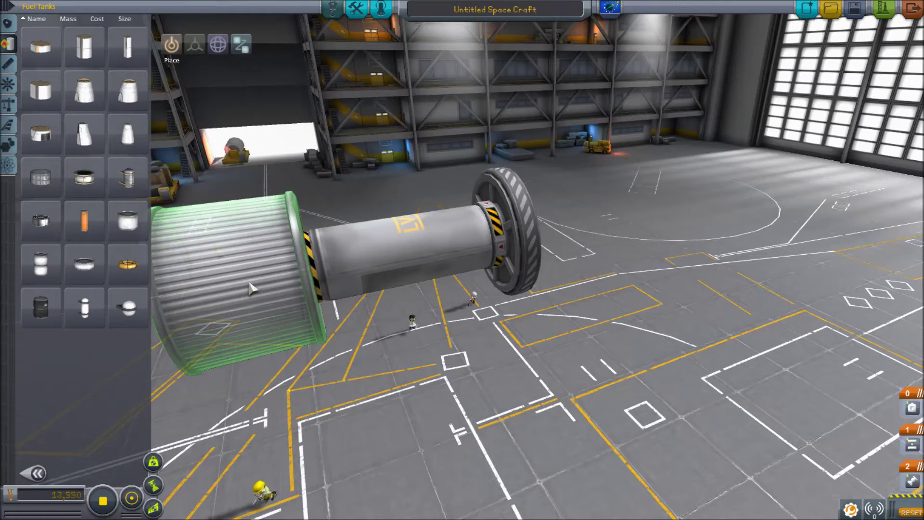
click(238, 275)
right_click(533, 303)
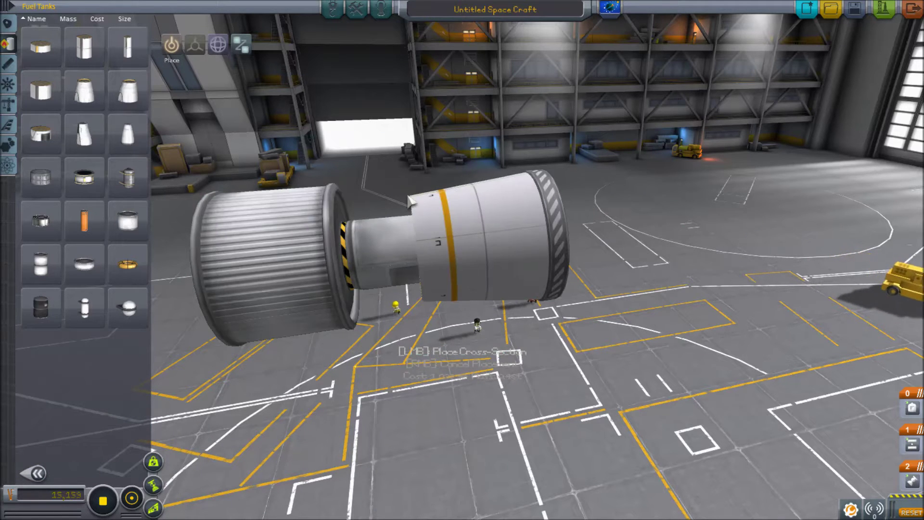
click(413, 203)
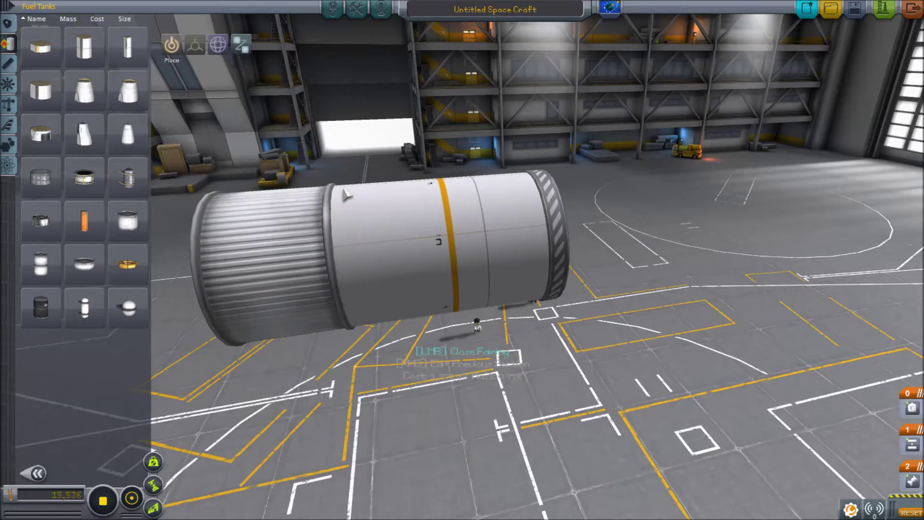
click(339, 195)
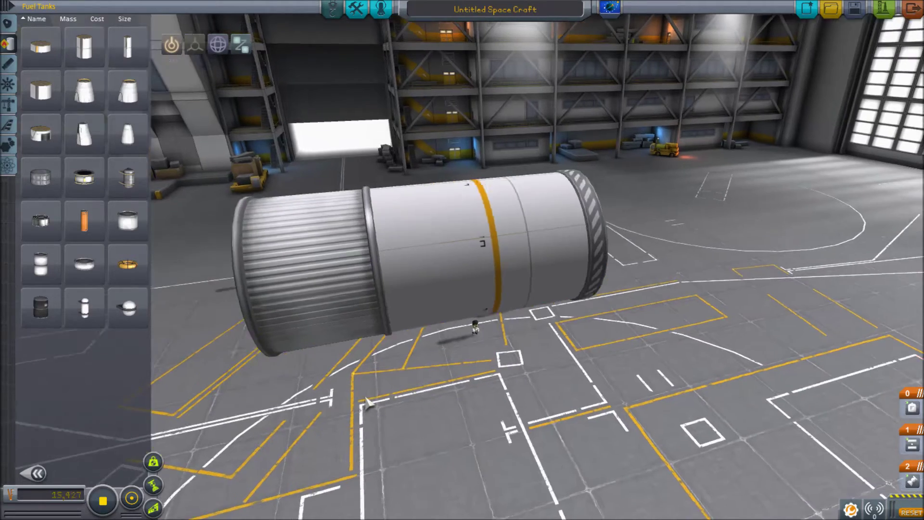
mouse_move(477, 326)
mouse_down()
mouse_move(368, 403)
mouse_move(451, 233)
mouse_up()
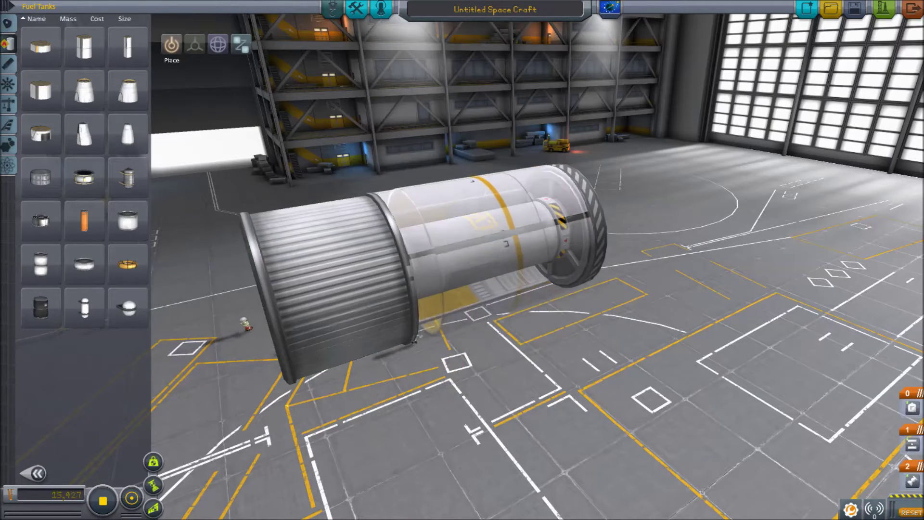
- Orbit the camera around the fairing to inspect the engine inside
mouse_move(416, 339)
mouse_down()
mouse_move(458, 304)
mouse_move(491, 253)
mouse_up()
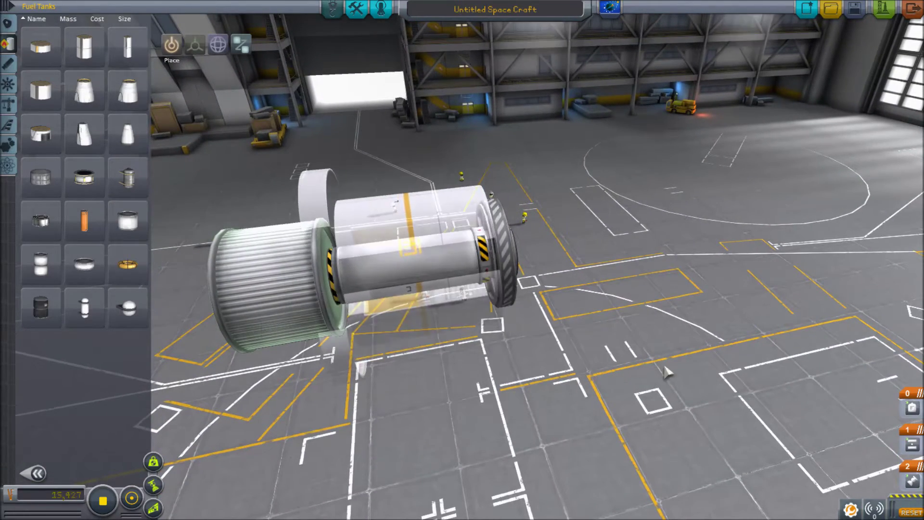
drag(491, 253, 731, 394)
scroll(731, 394, up, 3)
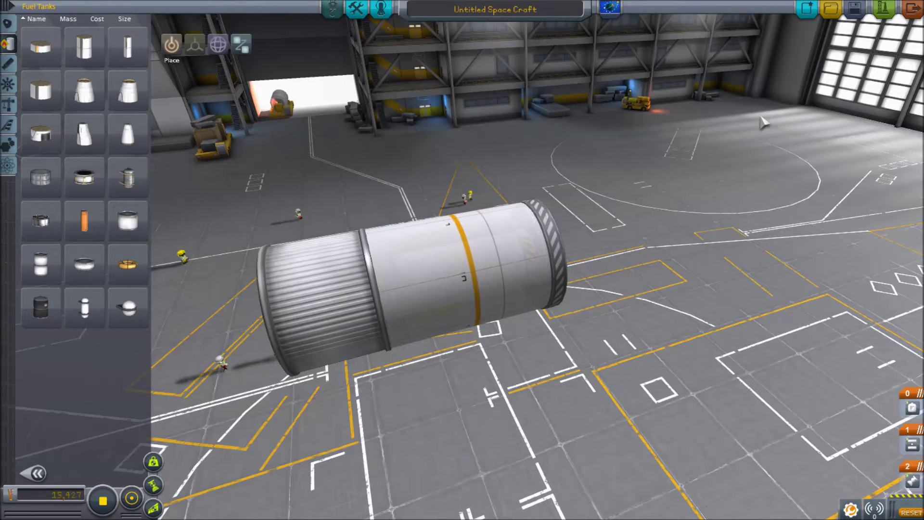
drag(763, 123, 629, 187)
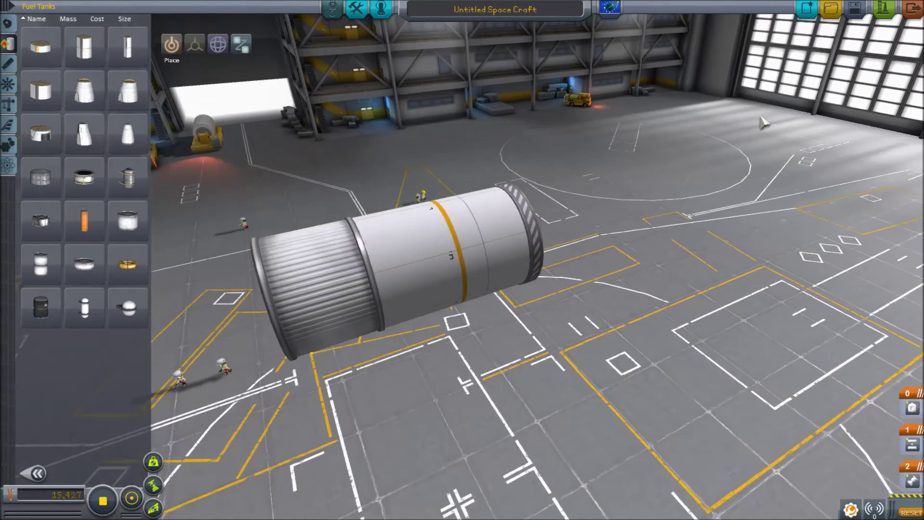
scroll(505, 289, up, 3)
- Detach the whole assembly from the root part and delete it
click(462, 289)
key(Delete)
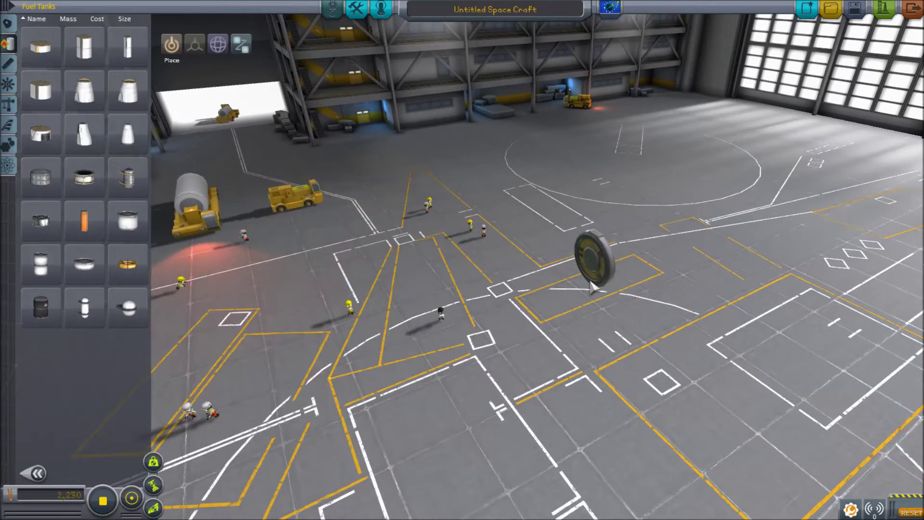
mouse_move(434, 274)
mouse_down()
mouse_move(592, 288)
mouse_move(621, 275)
mouse_up()
- Attach an Aerodynamics heat shield shell to the root part
click(9, 129)
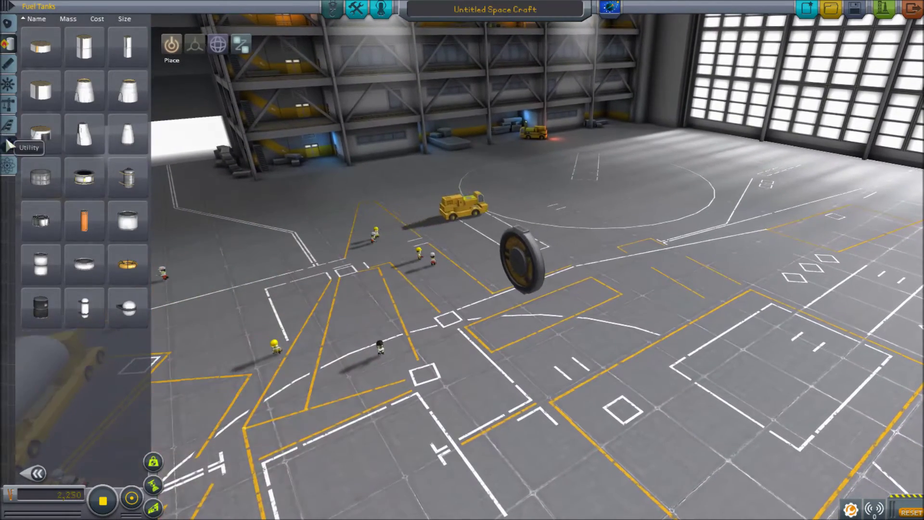
click(9, 43)
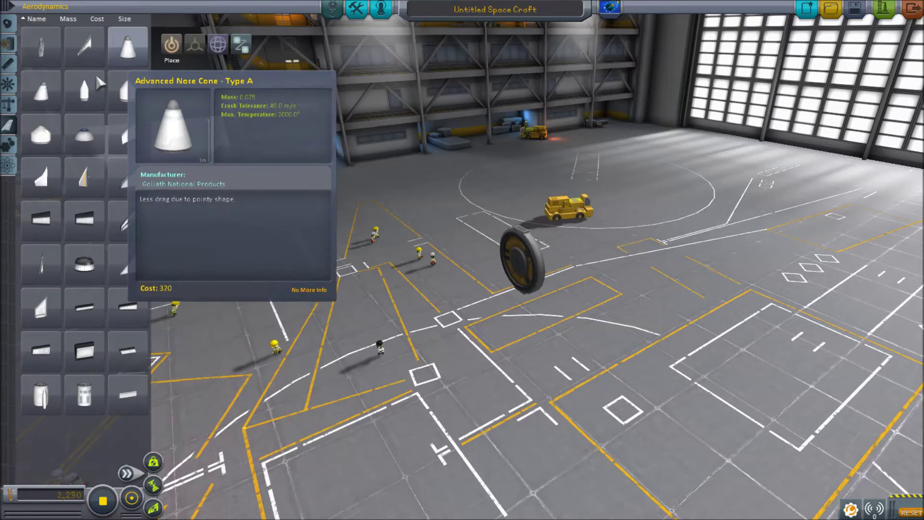
click(100, 85)
click(506, 259)
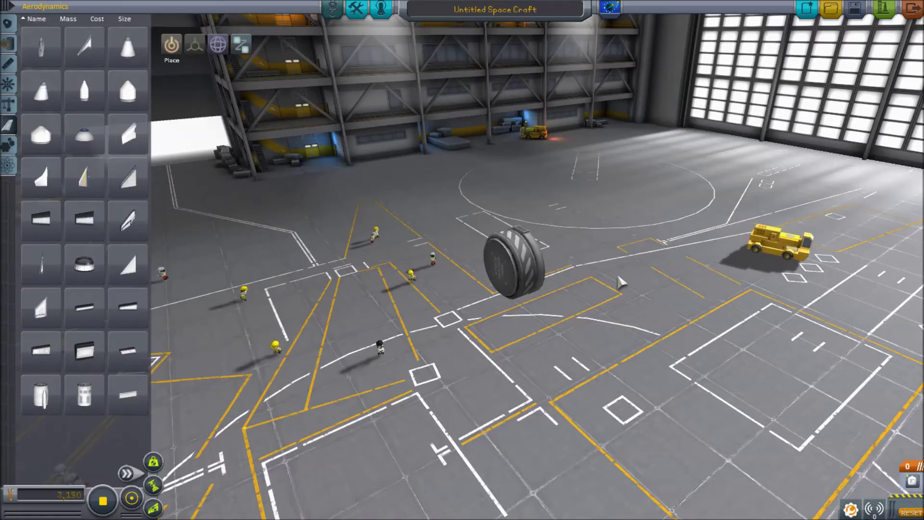
drag(549, 289, 621, 283)
scroll(622, 283, up, 4)
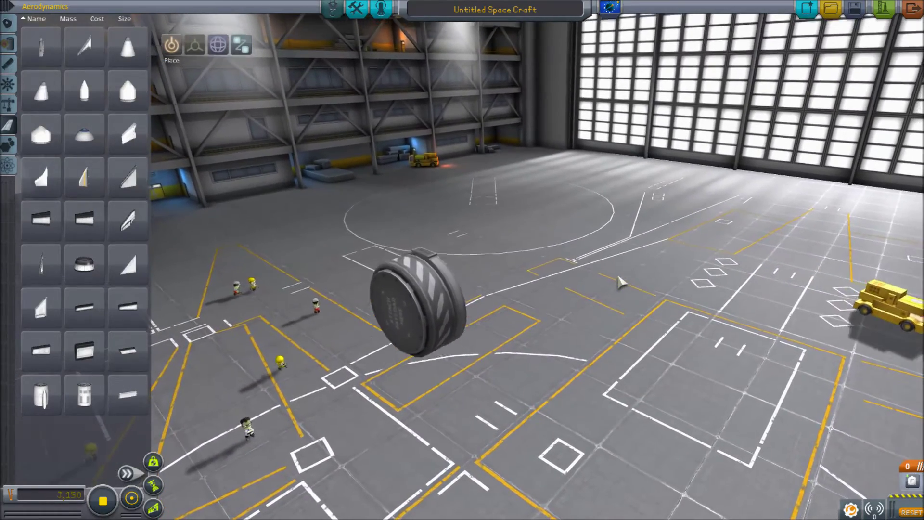
drag(621, 283, 444, 283)
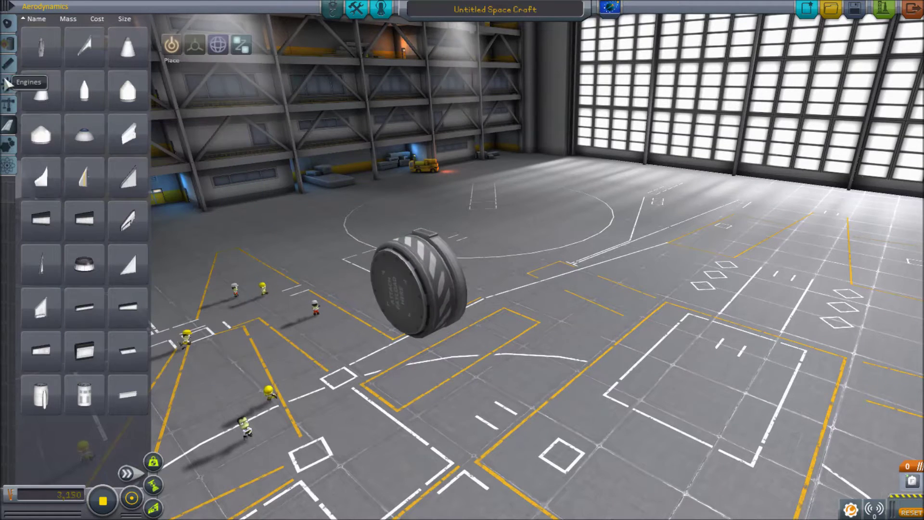
- Build a two-segment girder truss out from the heat shield
click(9, 104)
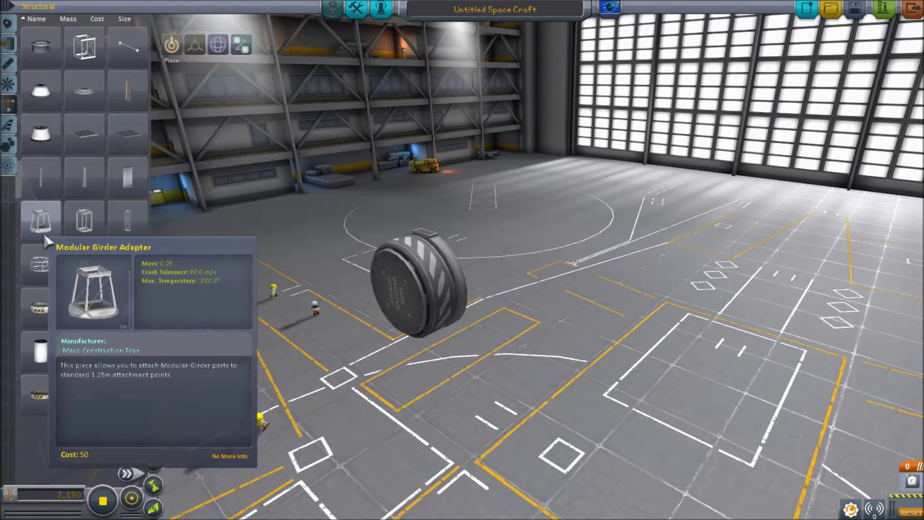
click(41, 266)
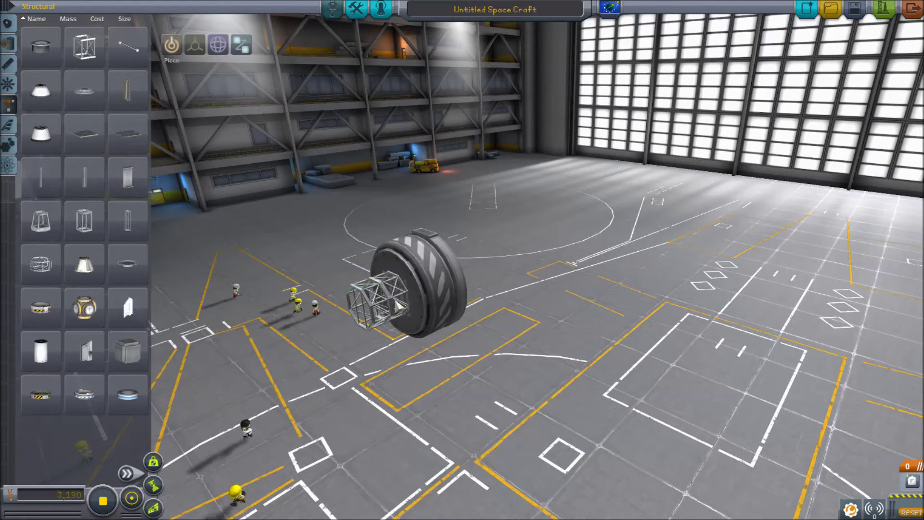
click(358, 309)
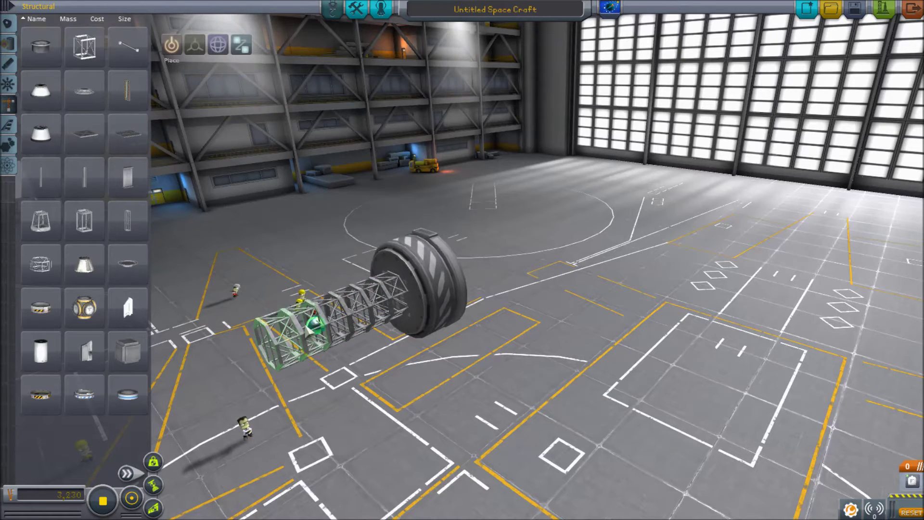
click(86, 309)
click(86, 310)
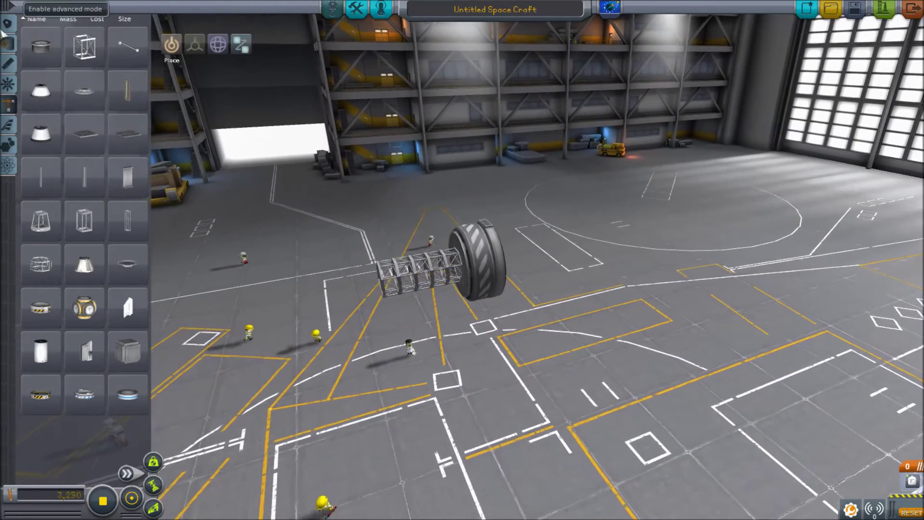
click(8, 44)
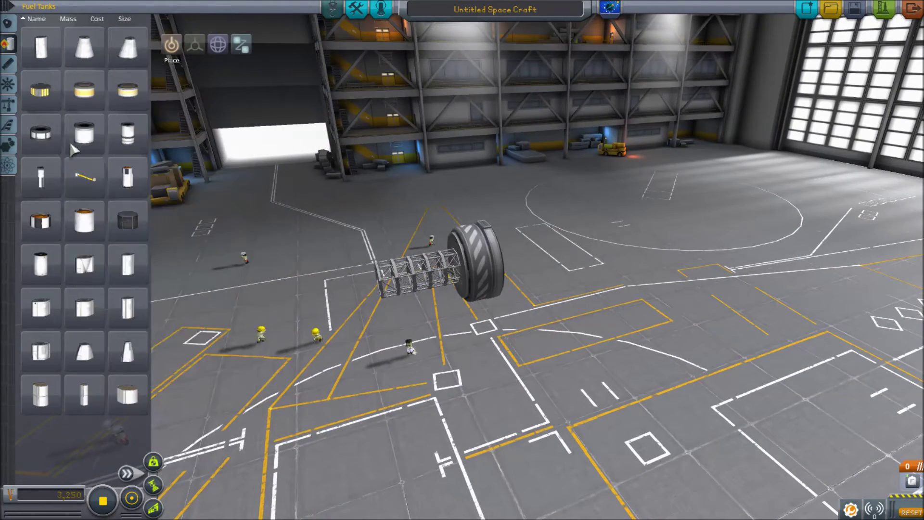
- Fit a fuel tank over the truss and mount an Octagonal Strut in the middle section
click(40, 134)
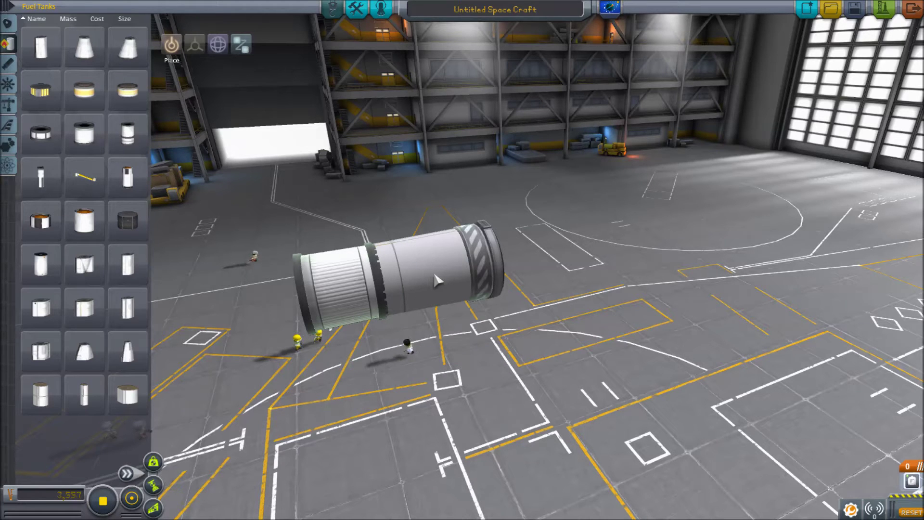
scroll(439, 281, up, 2)
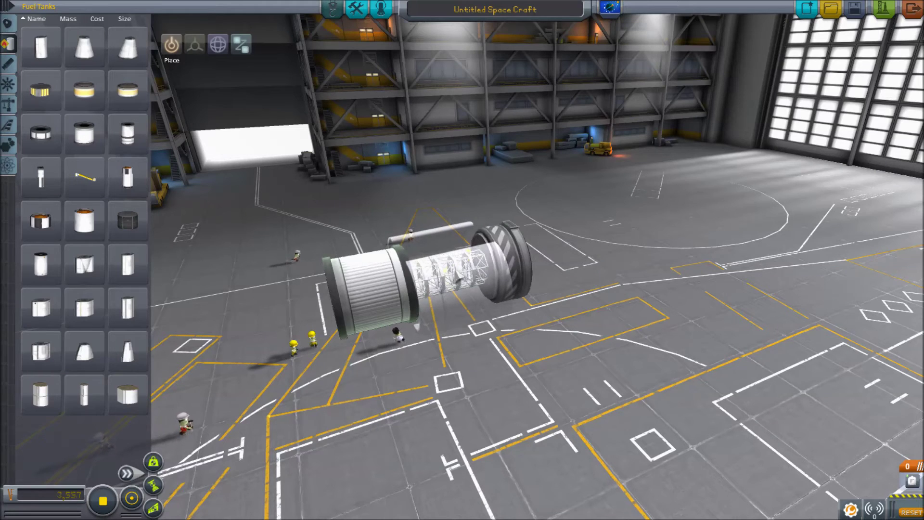
click(9, 108)
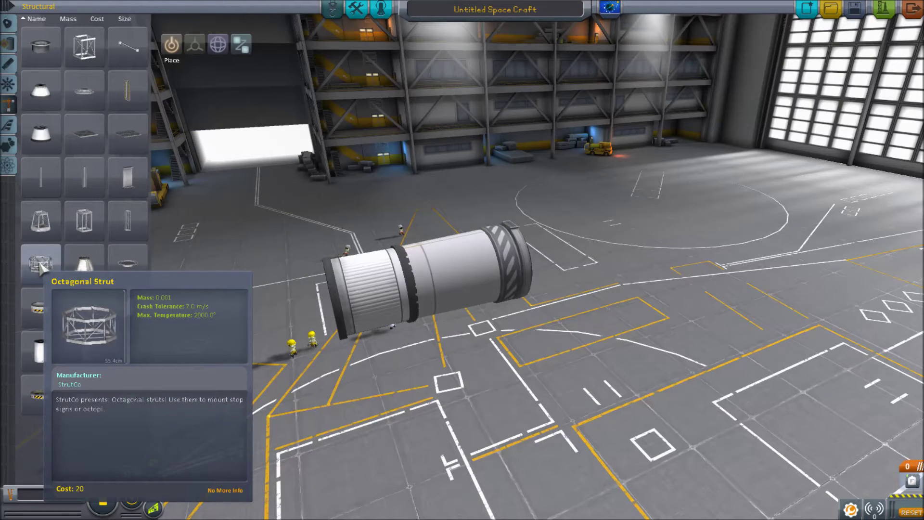
click(42, 264)
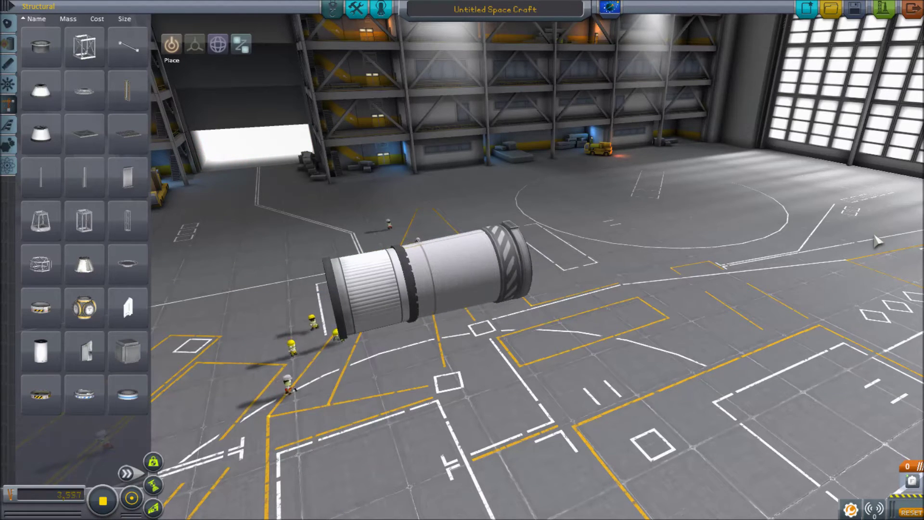
drag(877, 241, 649, 253)
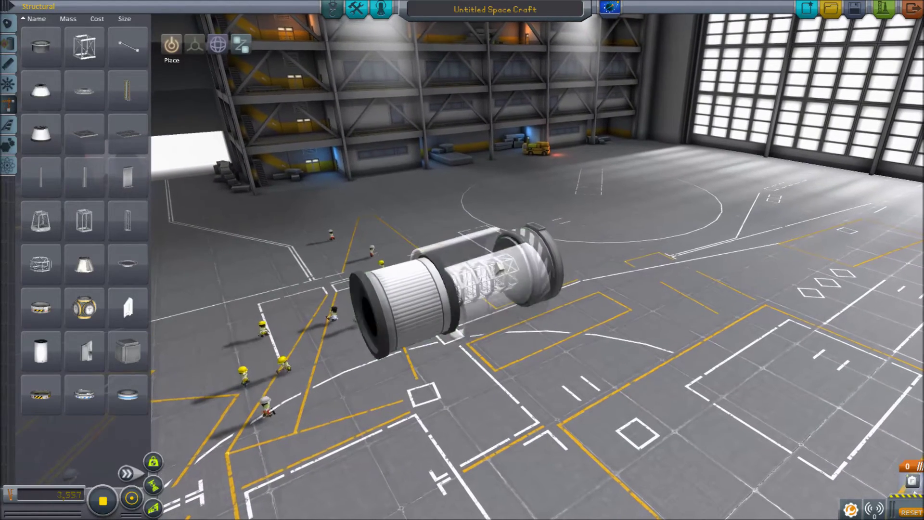
click(497, 267)
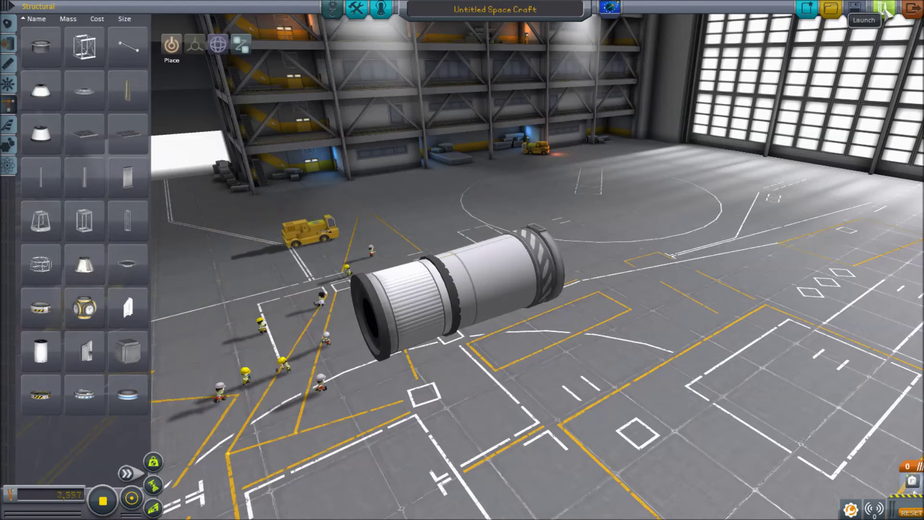
- Launch the craft to the runway, then revert to the Spaceplane Hangar
click(885, 9)
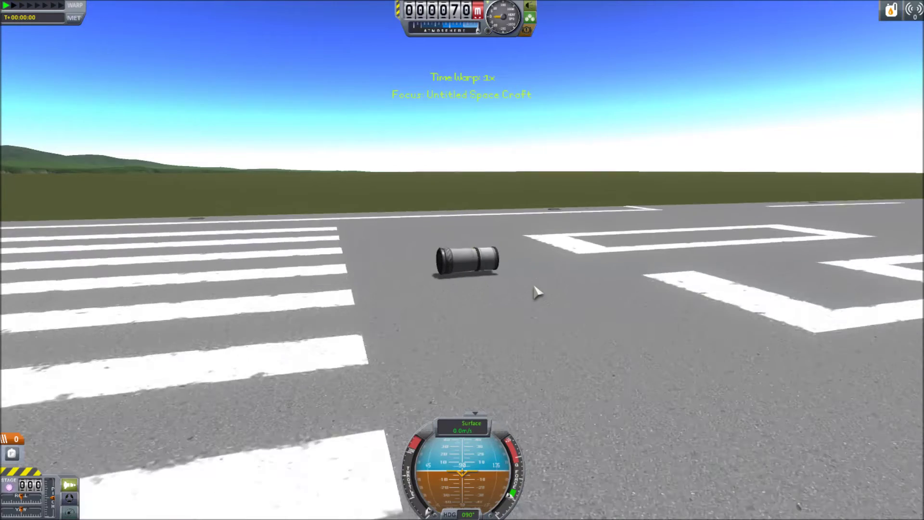
scroll(537, 292, up, 5)
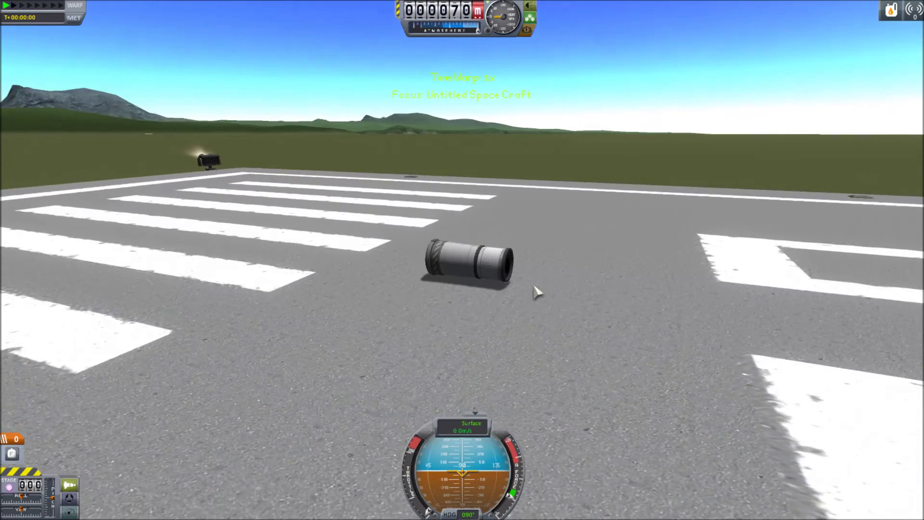
drag(537, 292, 563, 204)
key(Escape)
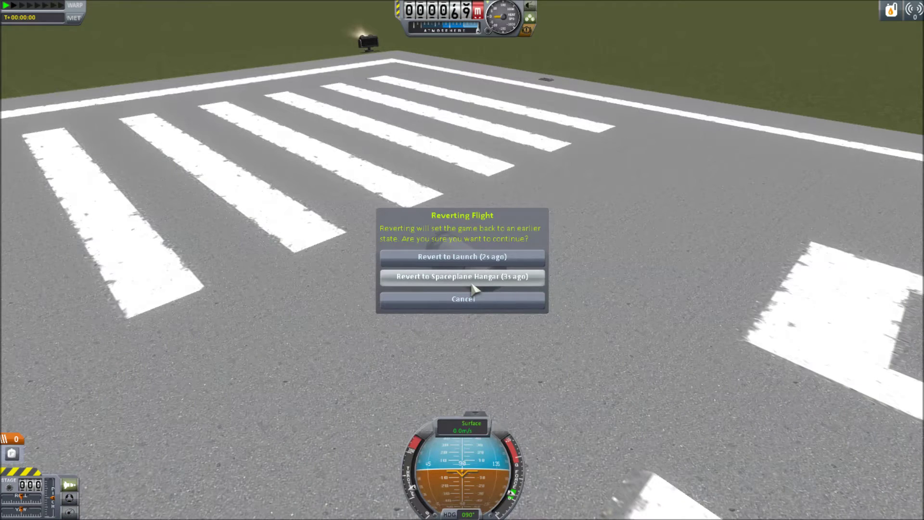
click(474, 279)
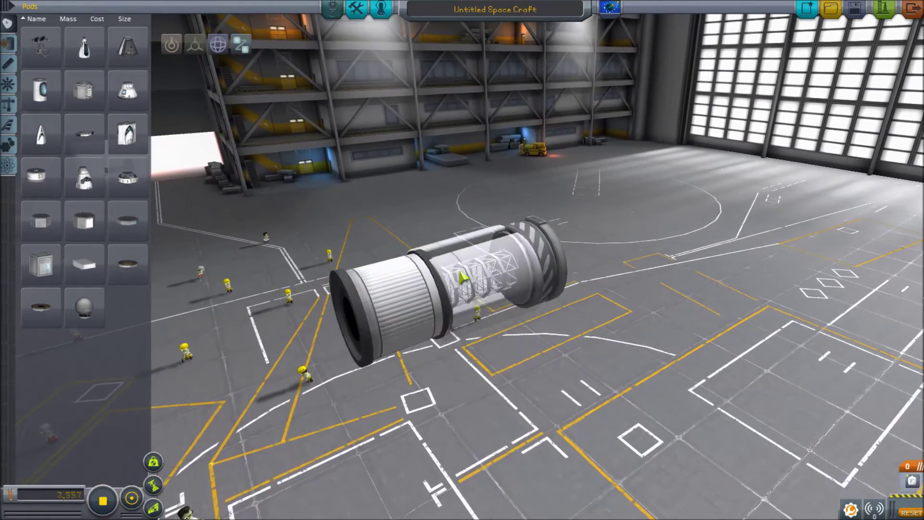
- Remove the ribbed front section, leaving a single hollow cylinder
click(463, 278)
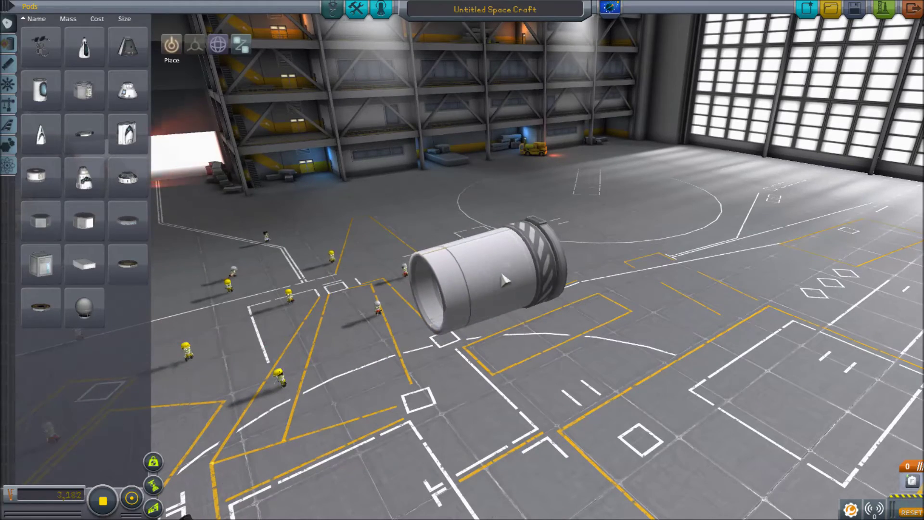
drag(507, 278, 361, 275)
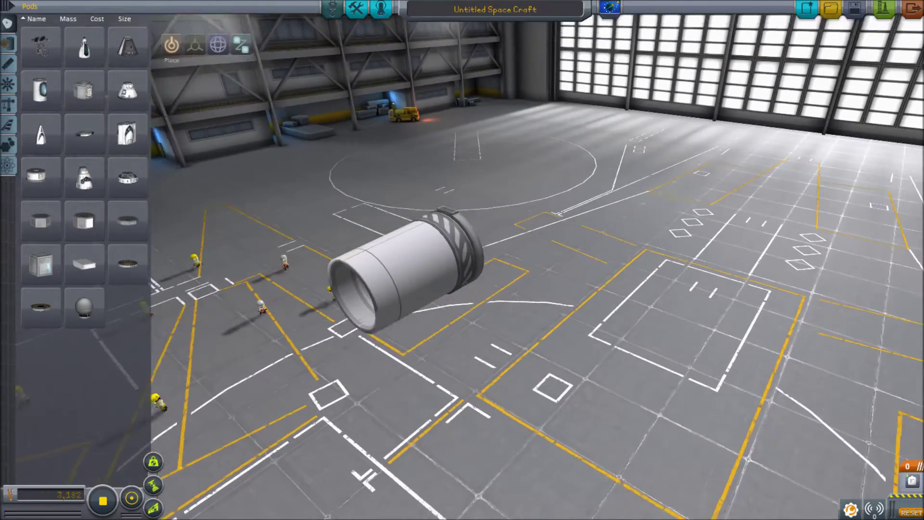
mouse_move(650, 289)
mouse_down()
mouse_move(362, 288)
mouse_move(650, 289)
mouse_up()
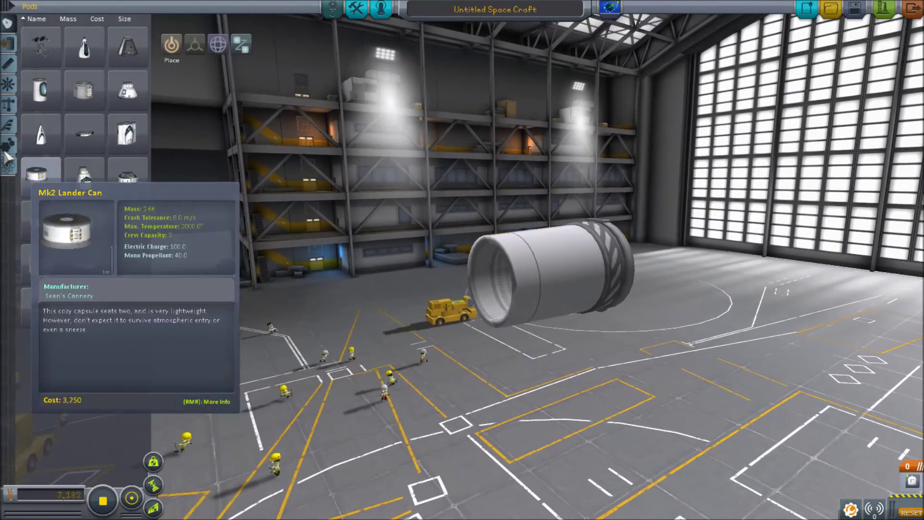
- Try a Utility part on the tank end, then discard it
click(9, 144)
click(128, 47)
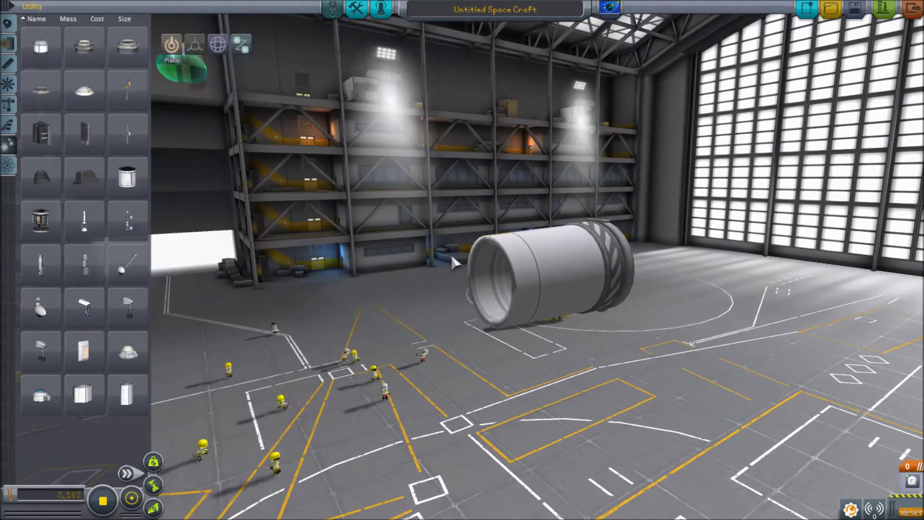
click(571, 271)
click(570, 271)
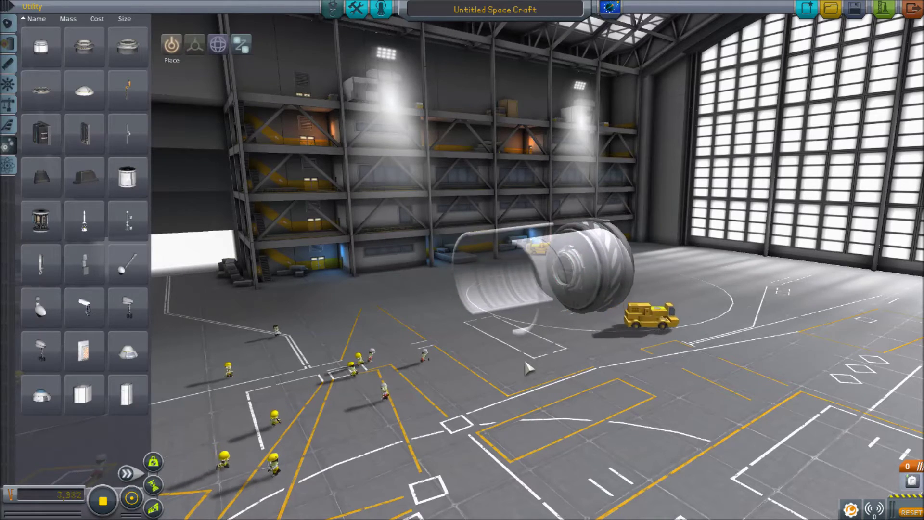
drag(650, 362, 505, 361)
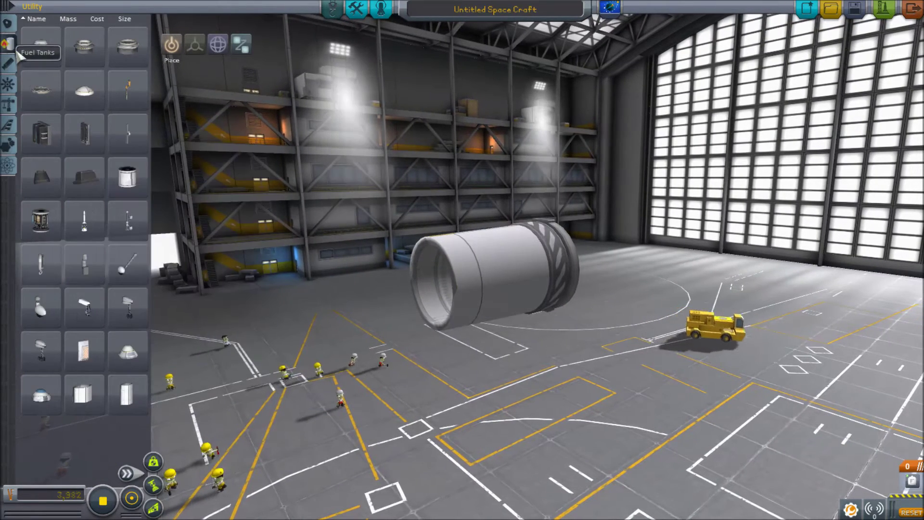
- Place an Oscar-B fuel tank inside the hollow cylinder
click(9, 44)
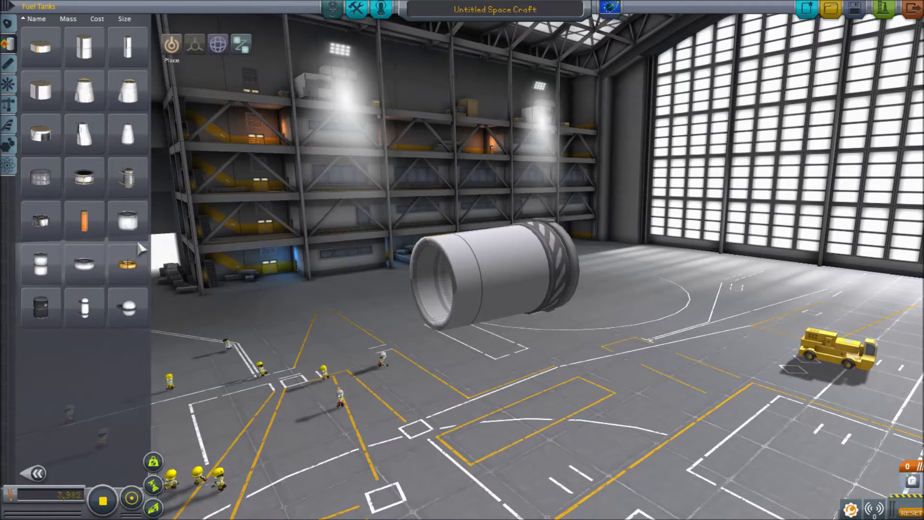
scroll(73, 217, down, 3)
click(87, 231)
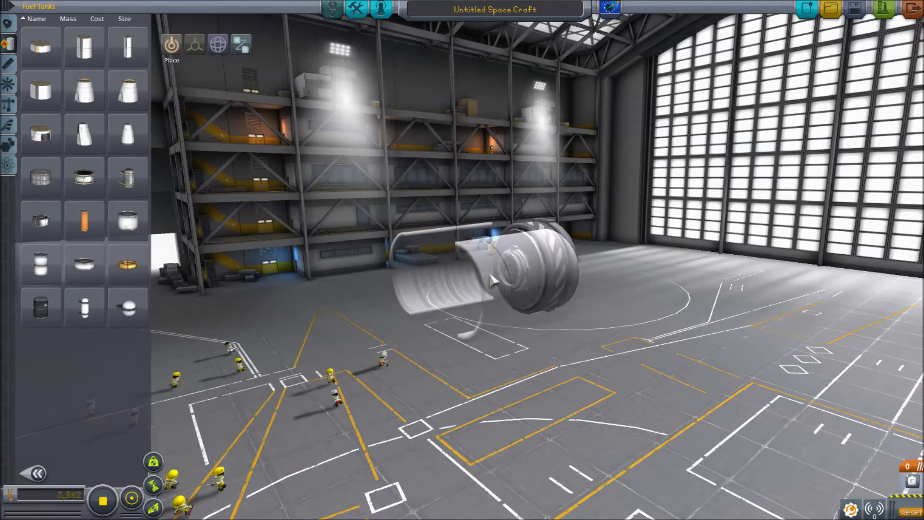
click(40, 220)
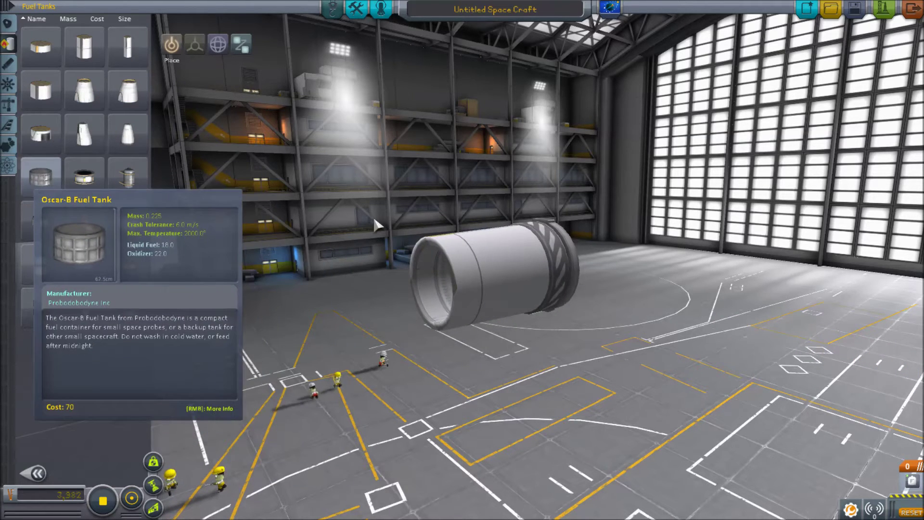
click(506, 284)
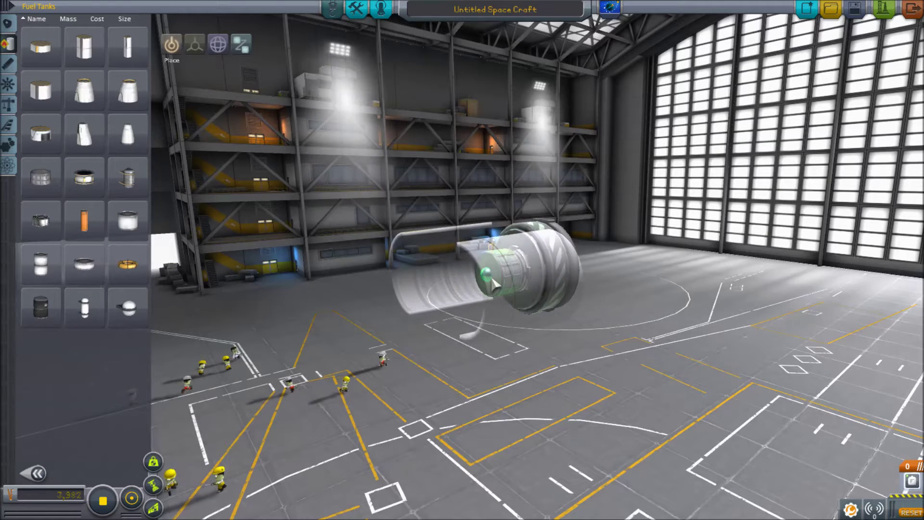
click(494, 286)
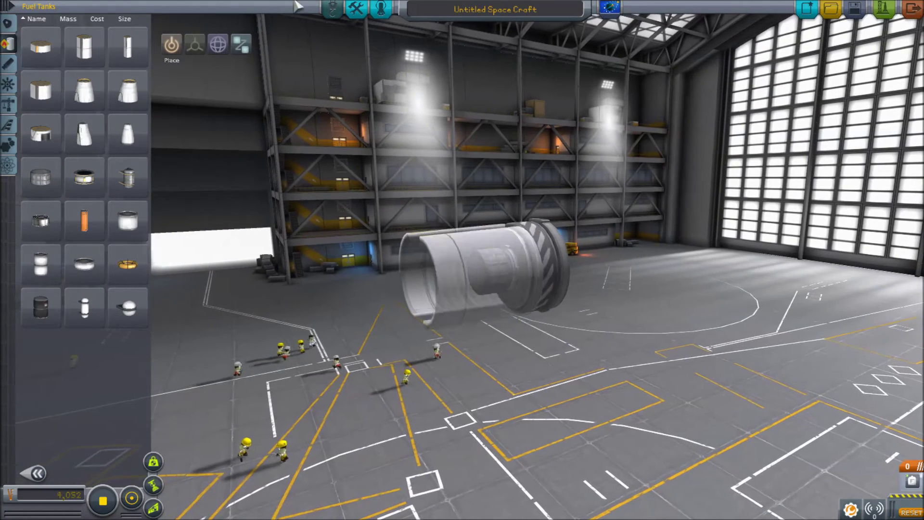
click(357, 9)
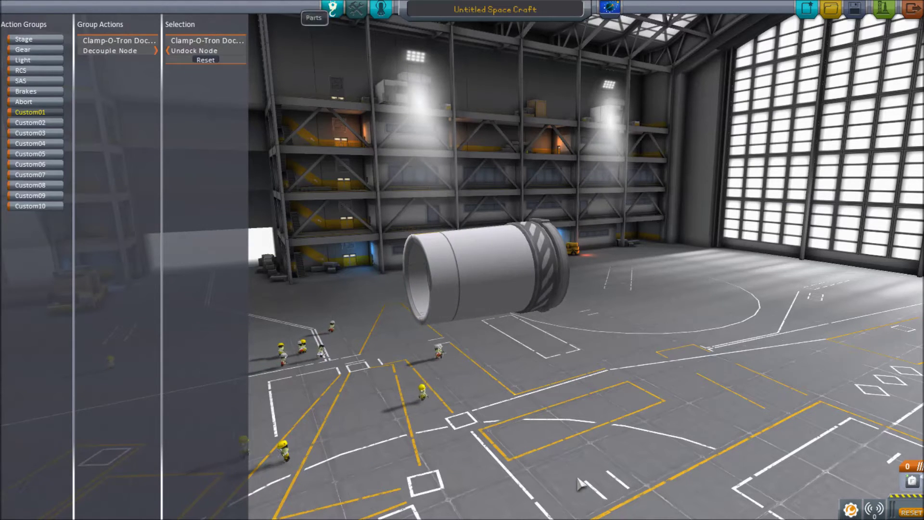
- Place a small xenon tank along the axis inside the open fairing shell
click(332, 9)
drag(580, 434, 496, 287)
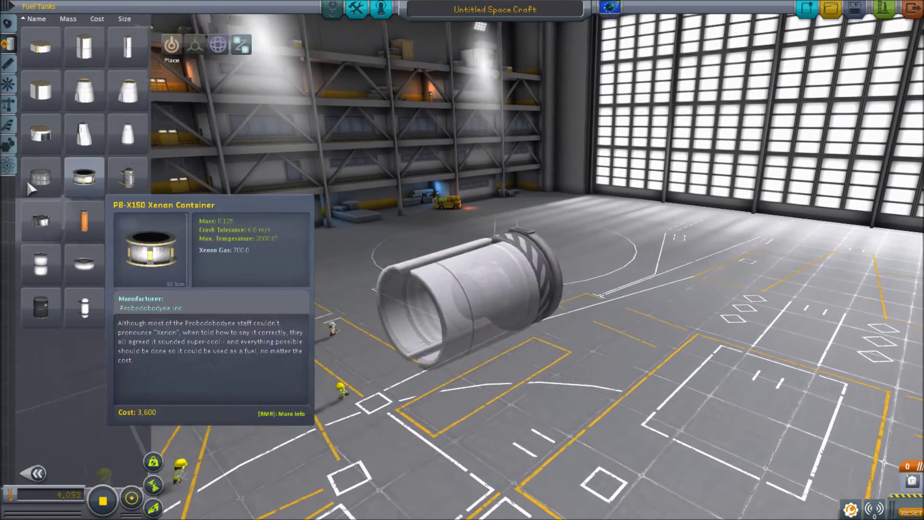
click(40, 220)
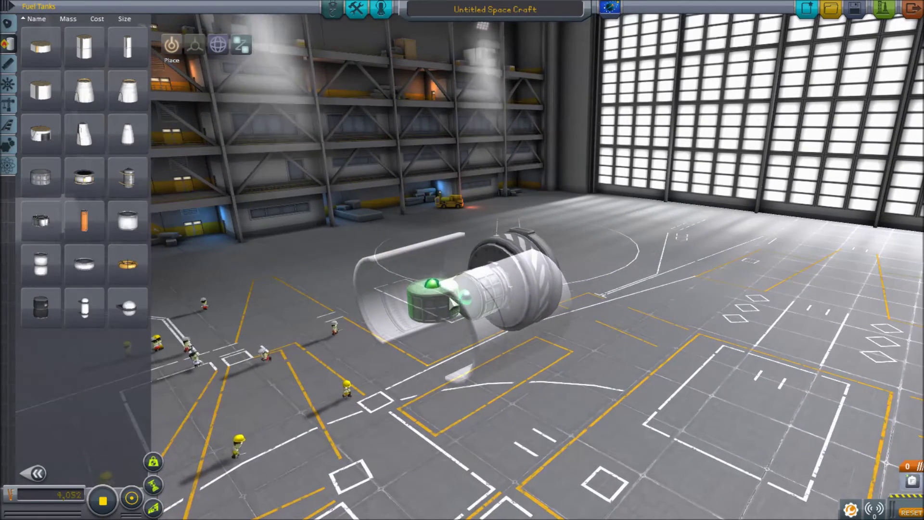
click(454, 302)
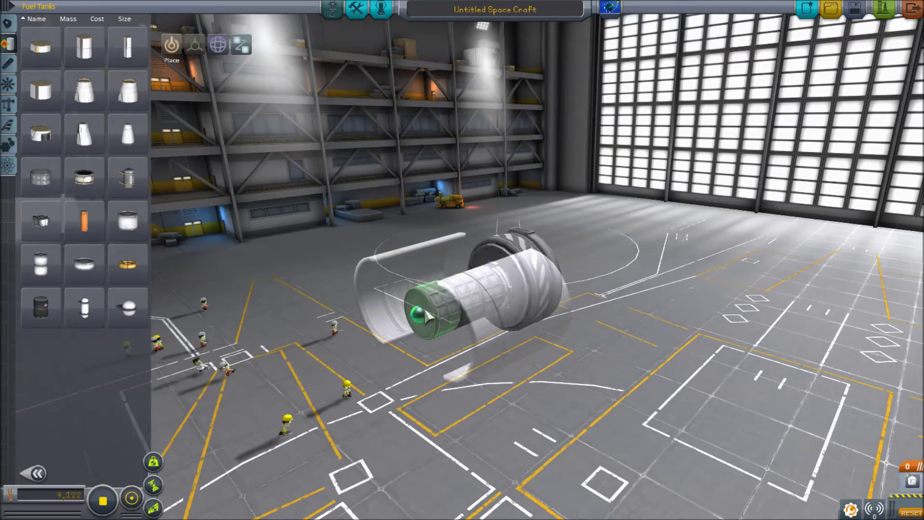
click(426, 315)
right_click(427, 315)
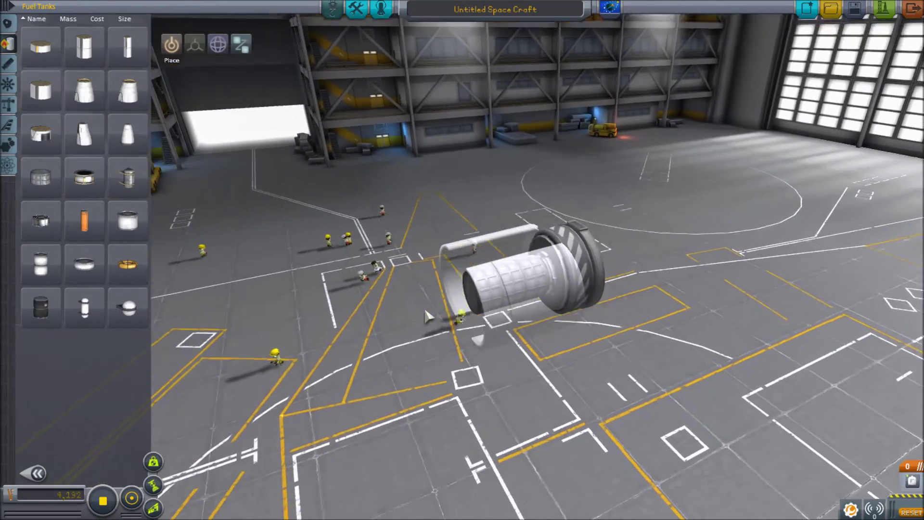
drag(430, 318, 289, 217)
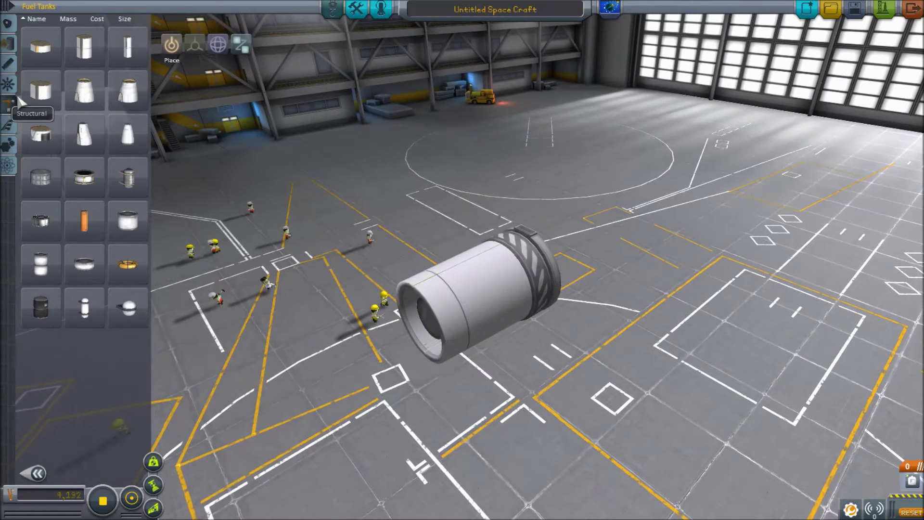
click(9, 145)
mouse_move(84, 47)
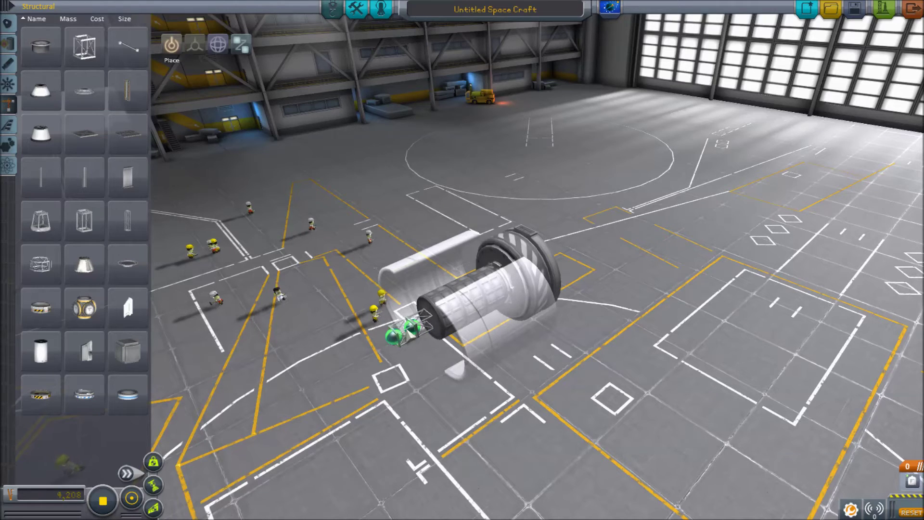
- Attach a Cubic Octagonal Strut to the tank's end and mount two symmetric Twitch engines
click(408, 329)
click(9, 163)
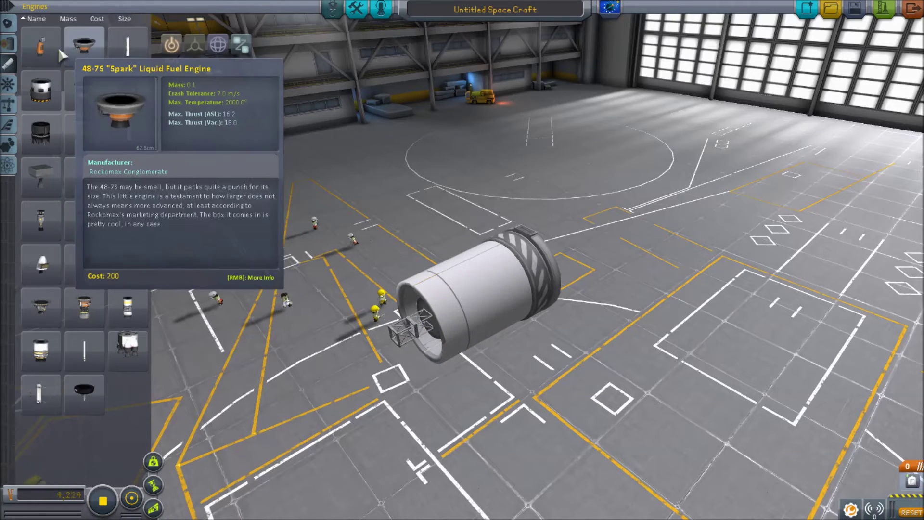
click(42, 46)
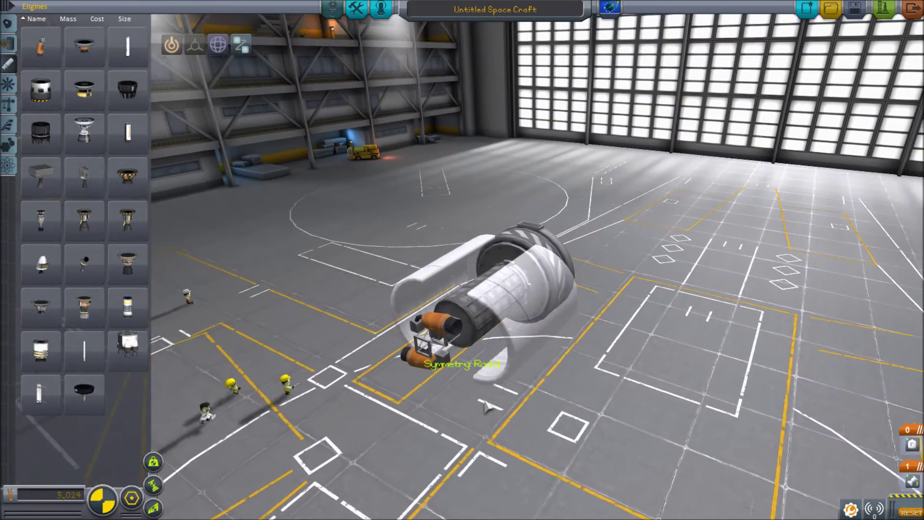
scroll(486, 406, up, 5)
click(485, 406)
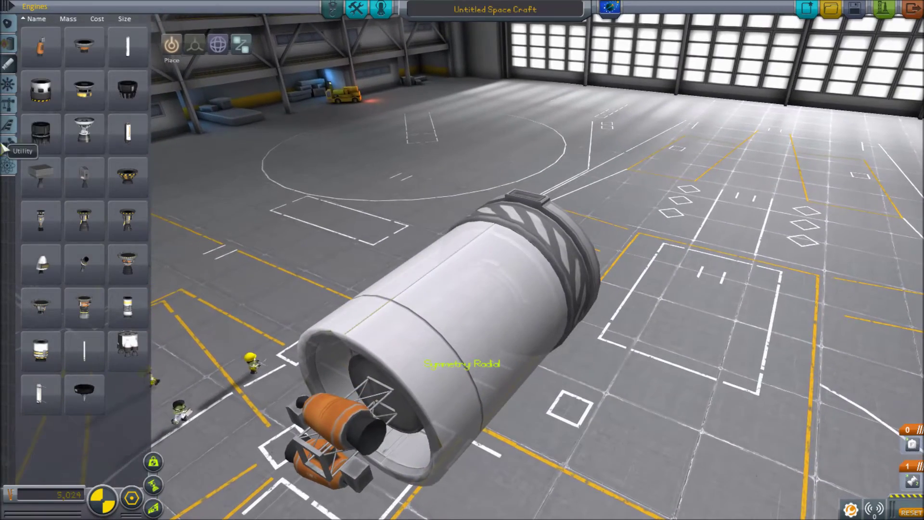
- Mount a symmetric set of landing-gear wheels radially around the central tank
click(8, 144)
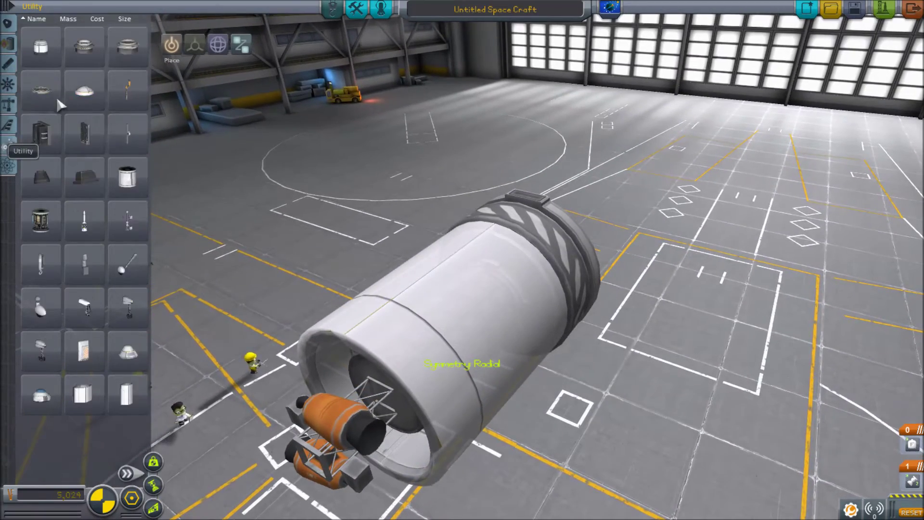
click(41, 311)
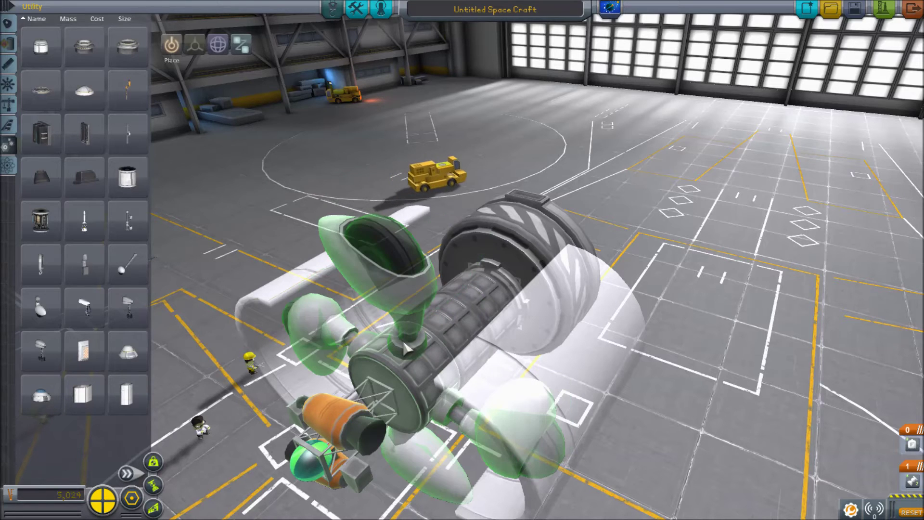
click(405, 346)
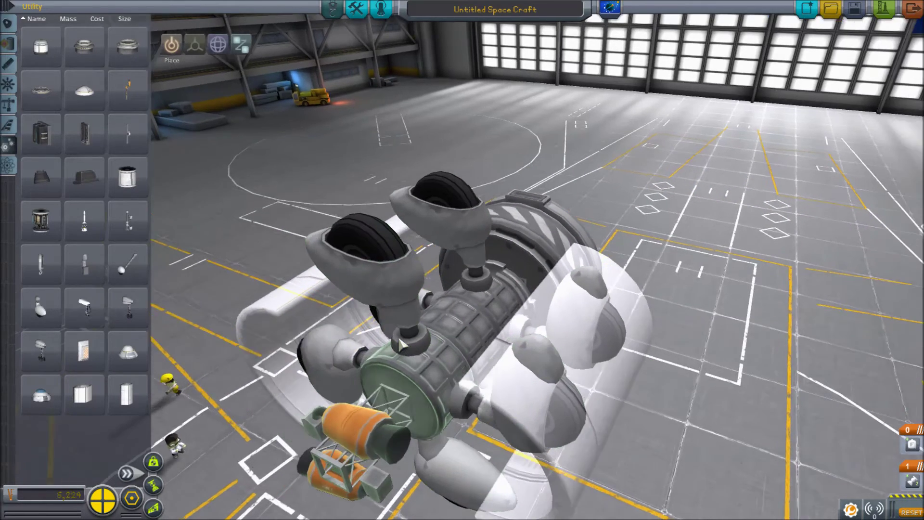
drag(401, 345, 198, 46)
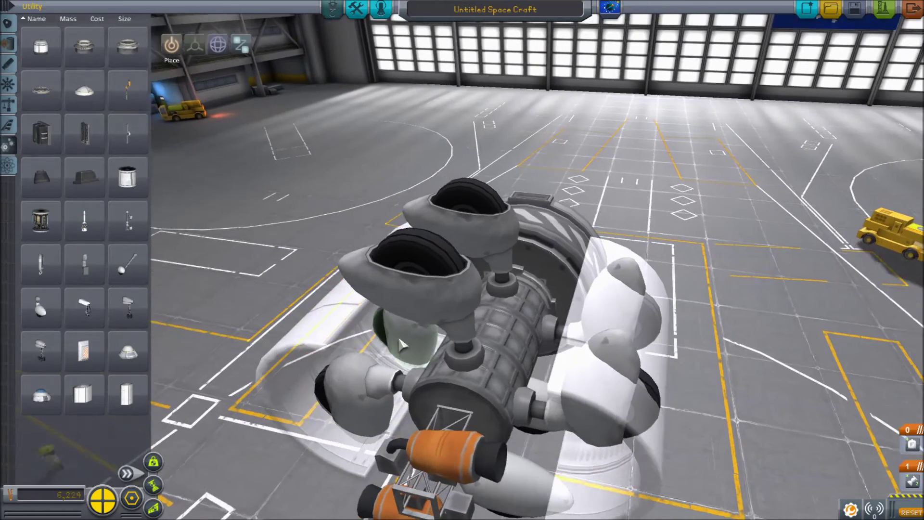
click(196, 46)
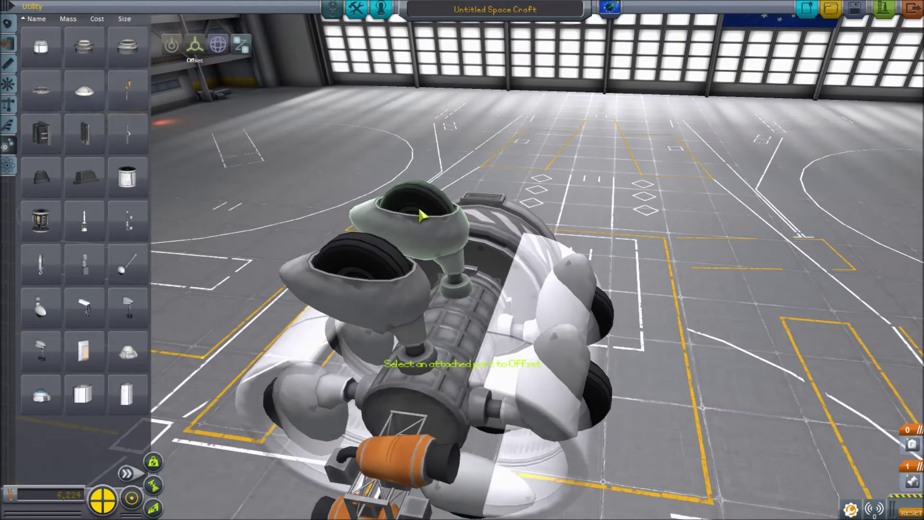
- Offset the lower and upper wheel sets inward toward the tank
click(393, 316)
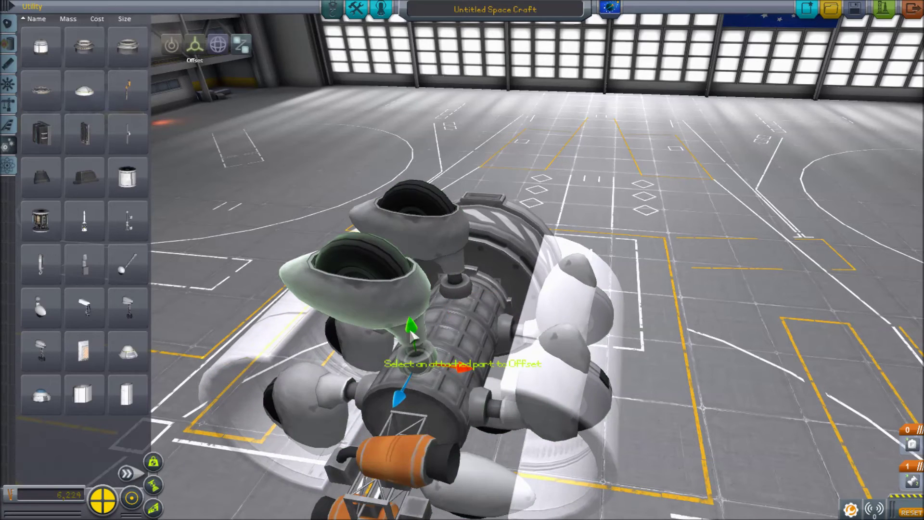
drag(410, 329, 421, 389)
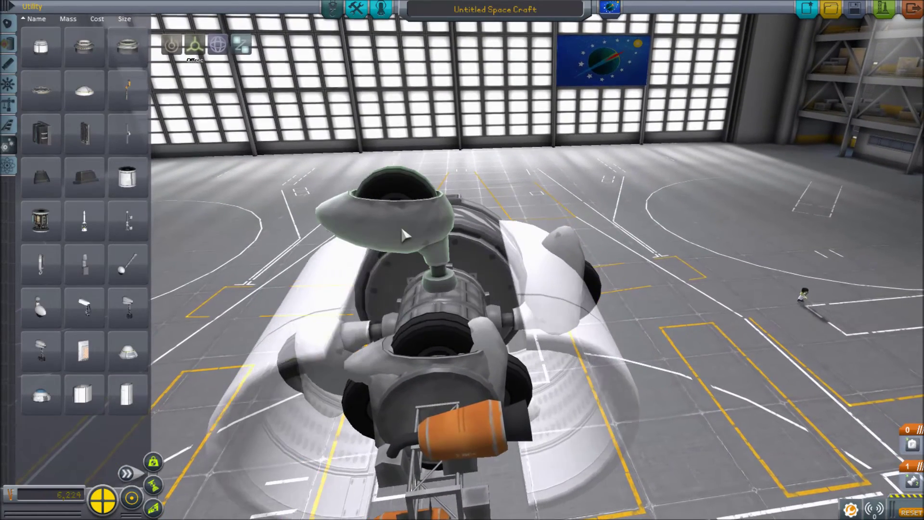
click(432, 236)
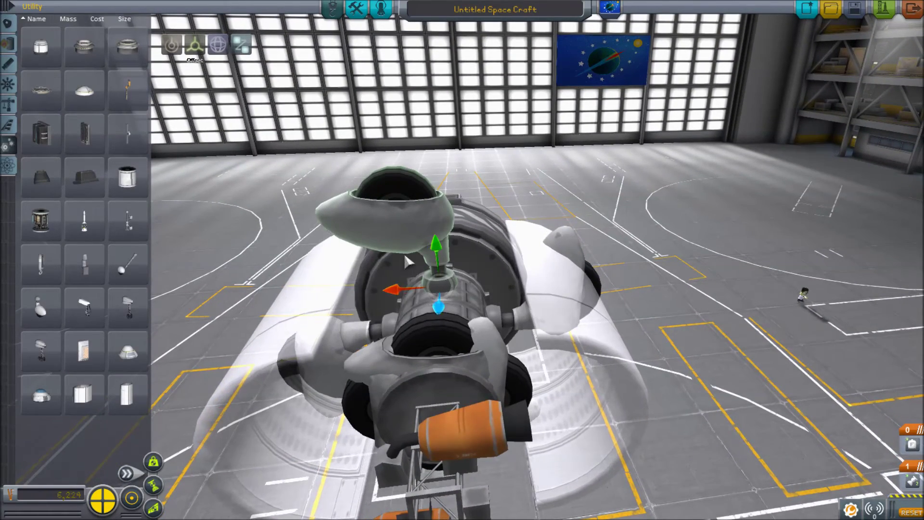
drag(440, 289, 440, 294)
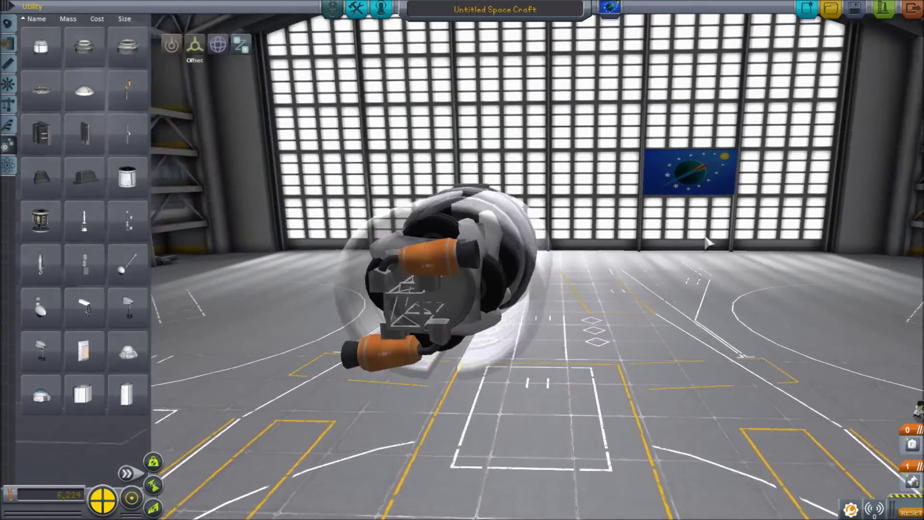
drag(709, 244, 420, 178)
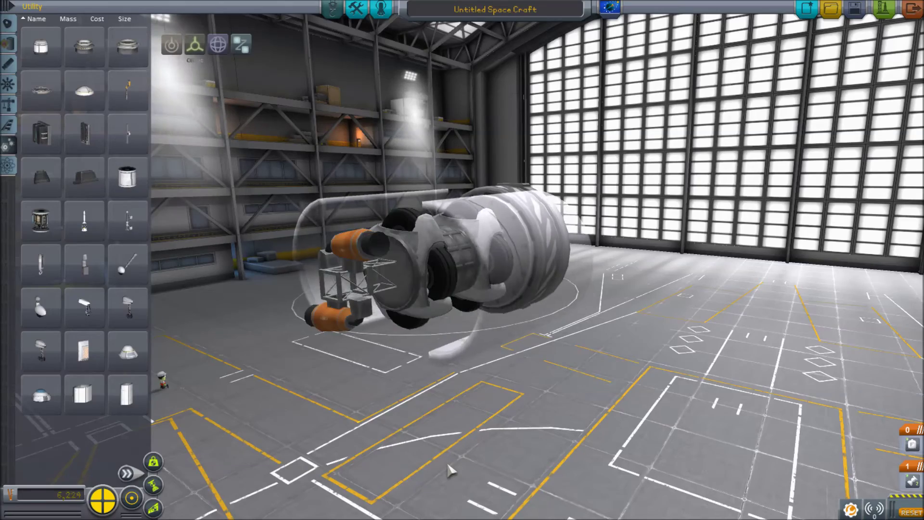
drag(450, 471, 506, 230)
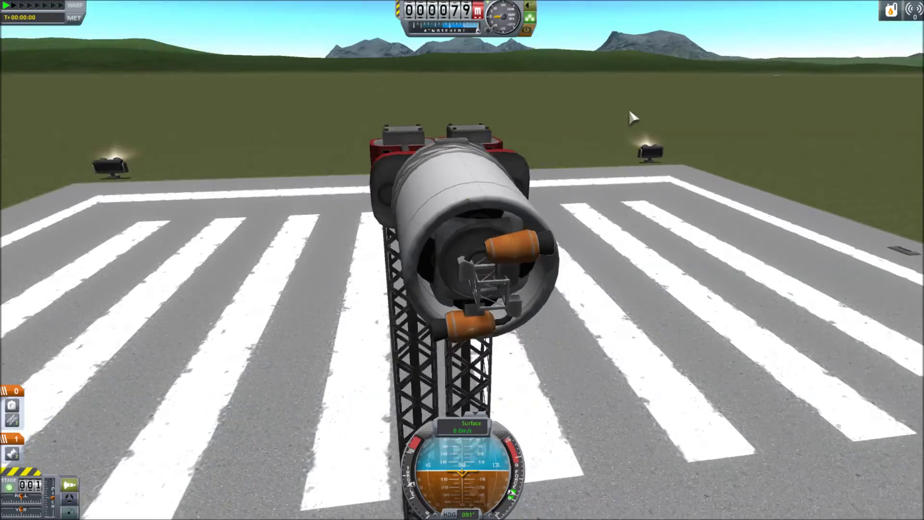
- Orbit the camera to a low side view of the rotor's open fairing end on the runway
drag(633, 117, 506, 217)
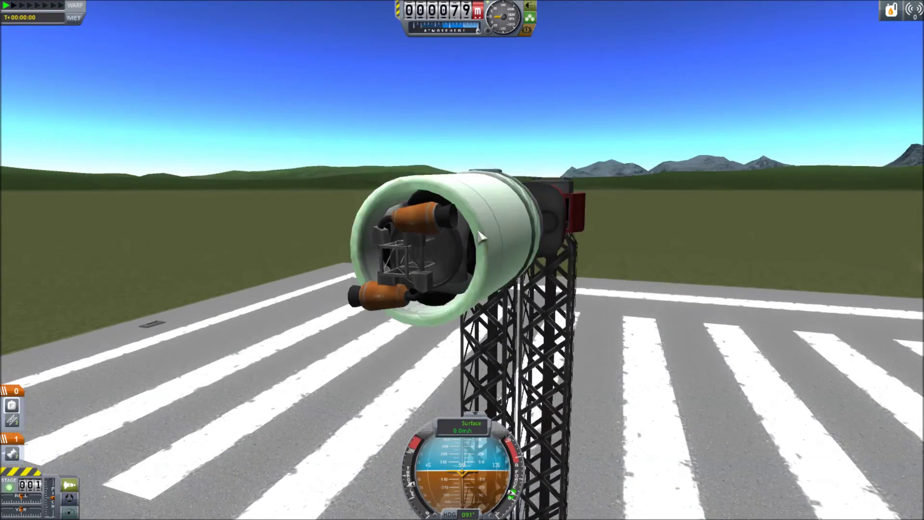
drag(448, 275, 405, 250)
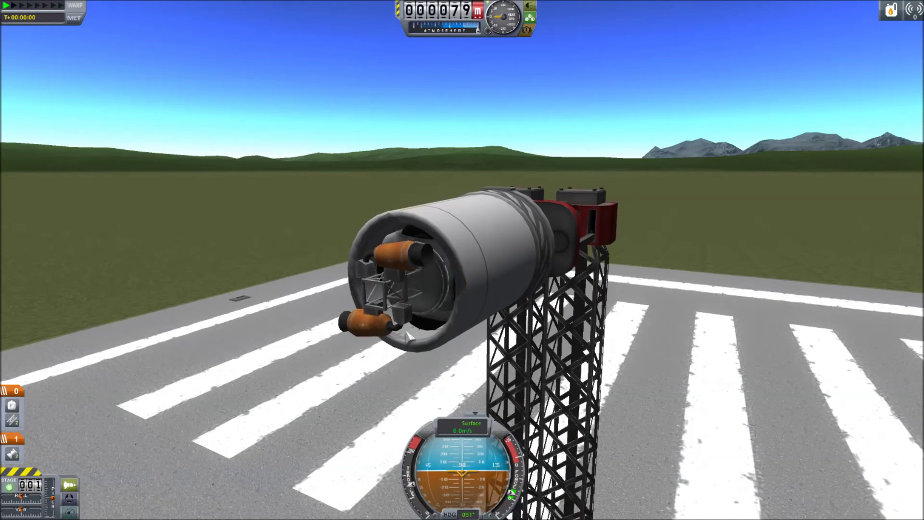
drag(413, 284, 414, 285)
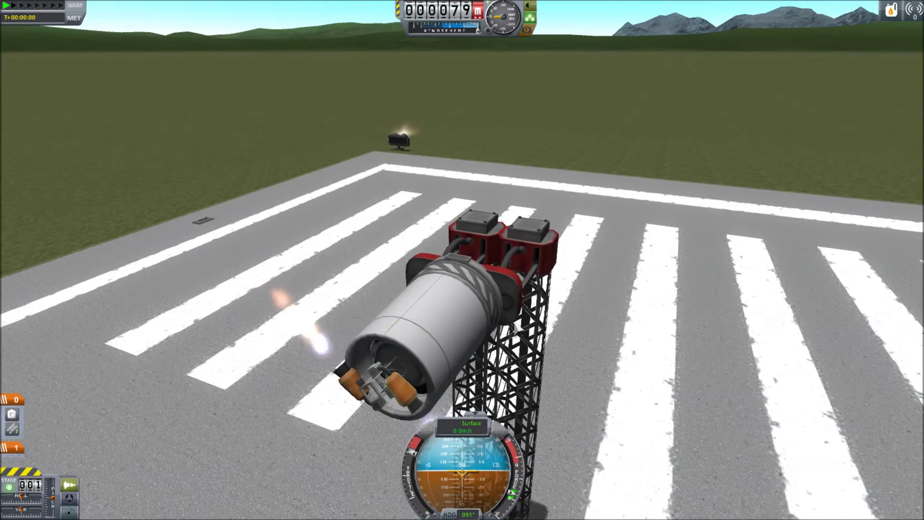
drag(462, 289, 462, 180)
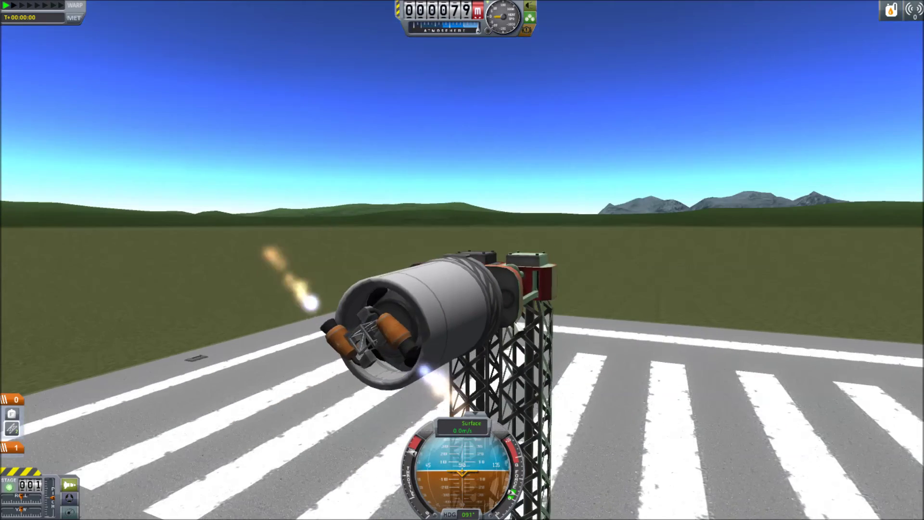
drag(400, 321, 403, 331)
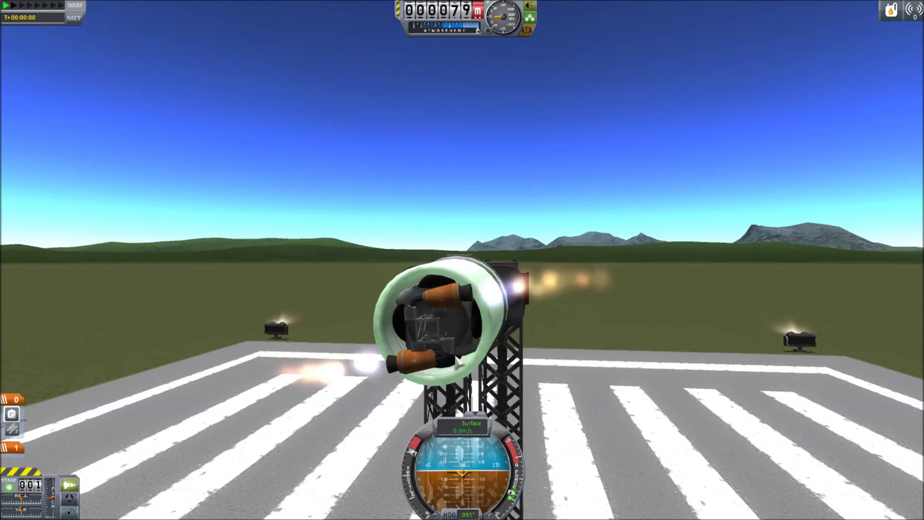
mouse_move(423, 319)
mouse_down()
mouse_move(453, 357)
mouse_move(416, 333)
mouse_up()
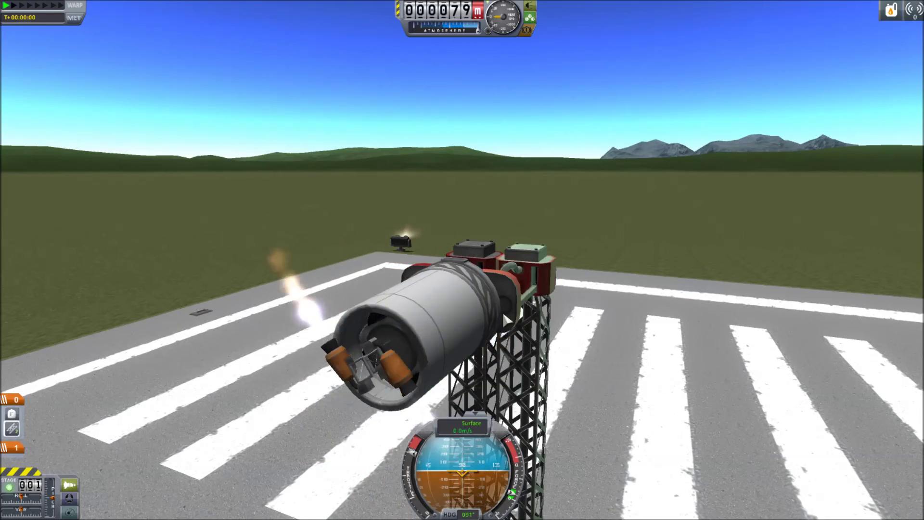
mouse_move(402, 338)
mouse_down()
mouse_move(502, 310)
mouse_move(459, 334)
mouse_move(691, 52)
mouse_up()
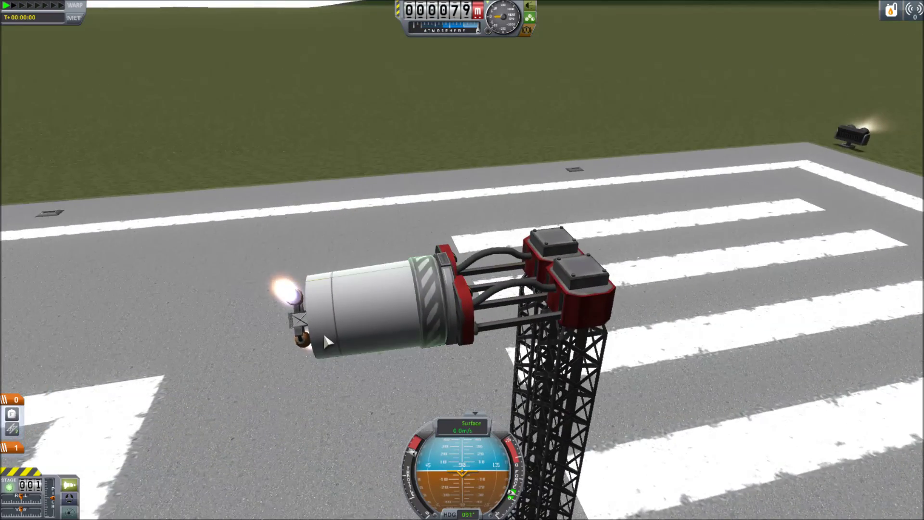
mouse_move(692, 52)
mouse_down()
mouse_move(326, 341)
mouse_move(553, 160)
mouse_up()
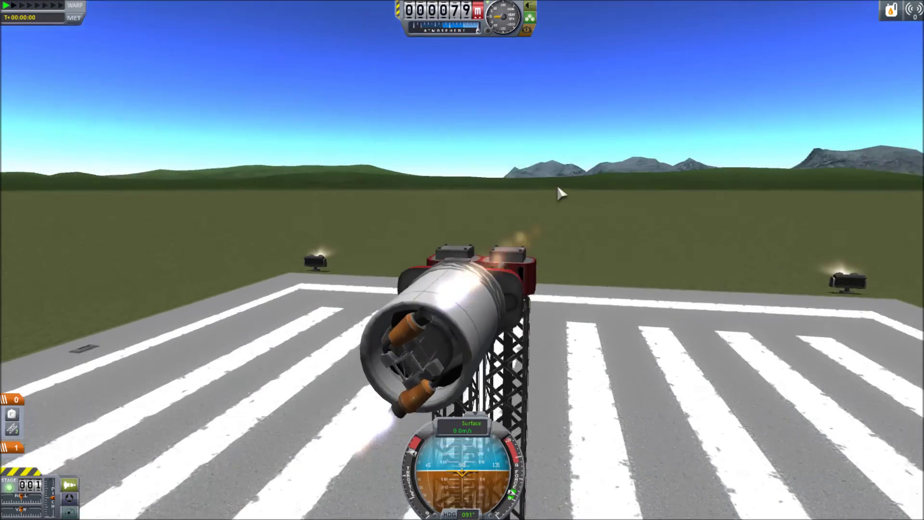
drag(560, 192, 523, 384)
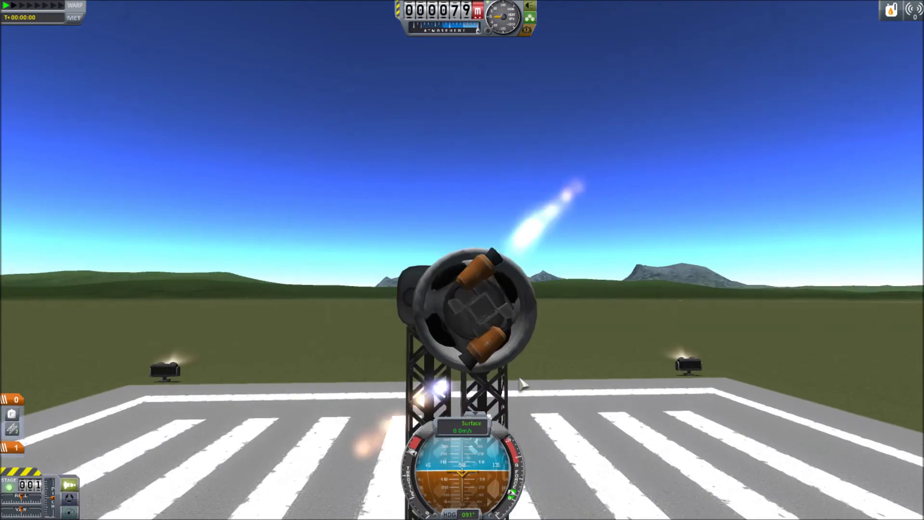